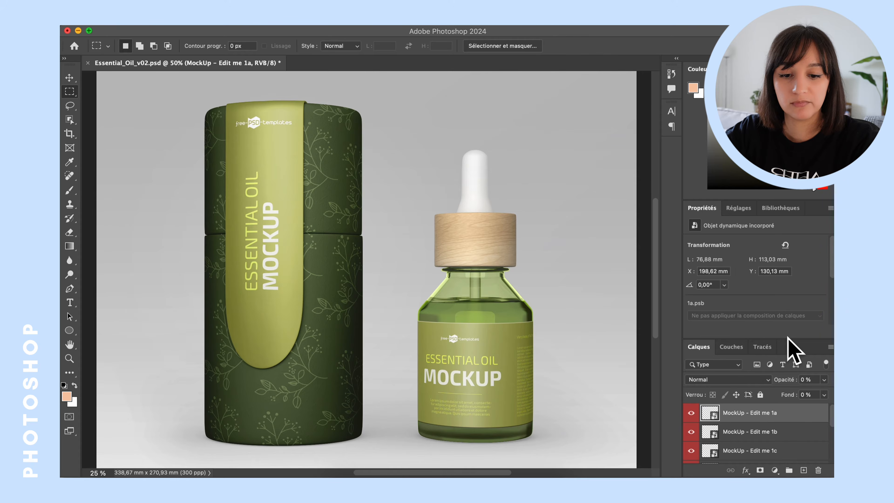
Dock the Layers panel beside the tools and open the contents of the "MockUp - Edit me 4e" smart object
drag(709, 349, 65, 118)
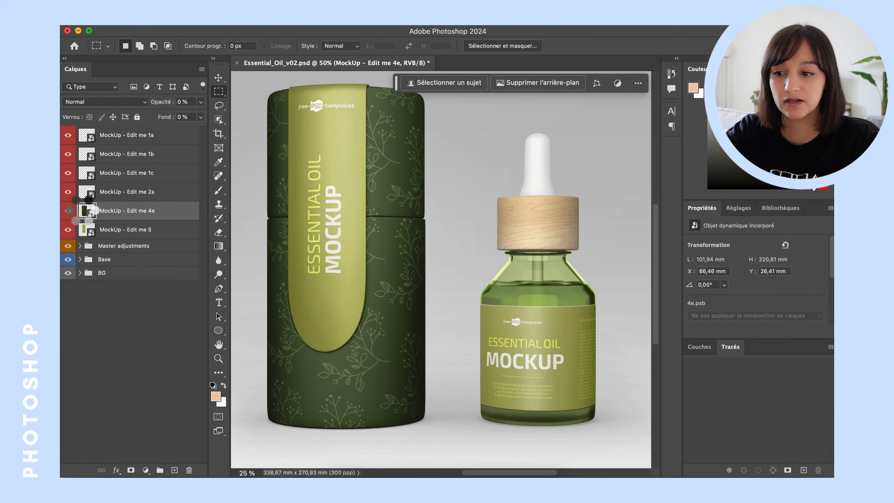
double_click(83, 211)
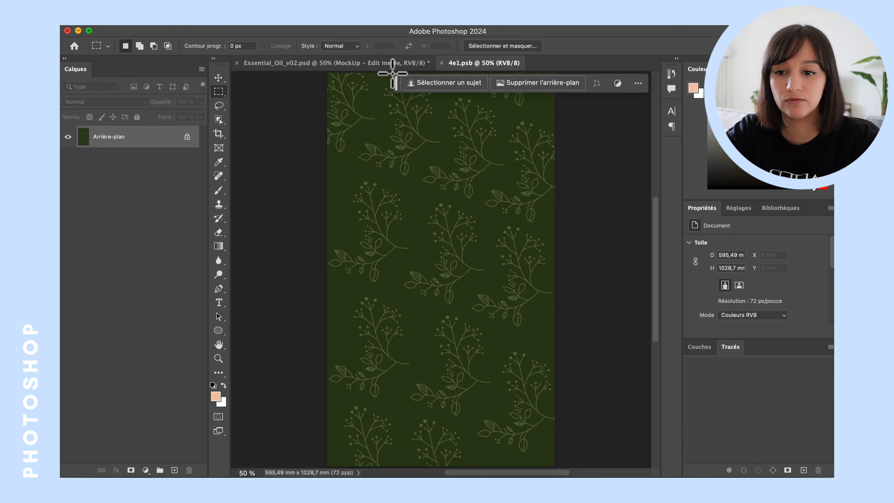
drag(397, 79, 559, 32)
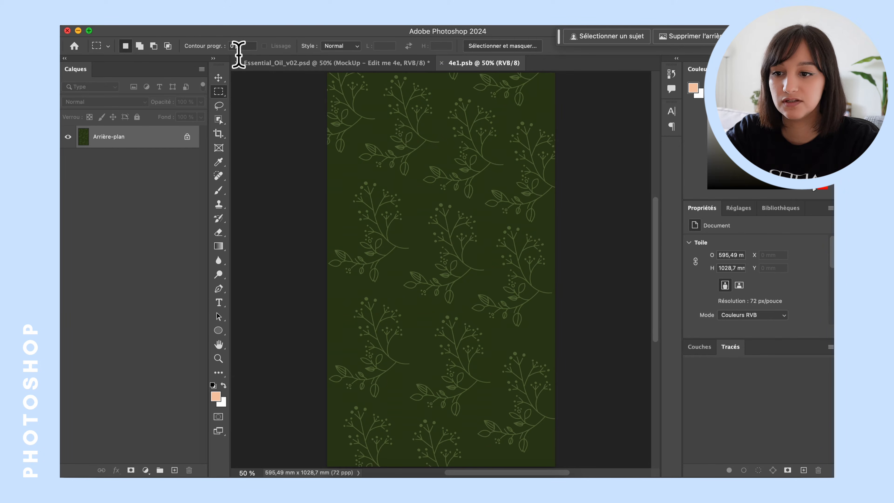
Check the canvas size of the 4e1.psb document
click(203, 24)
mouse_move(229, 24)
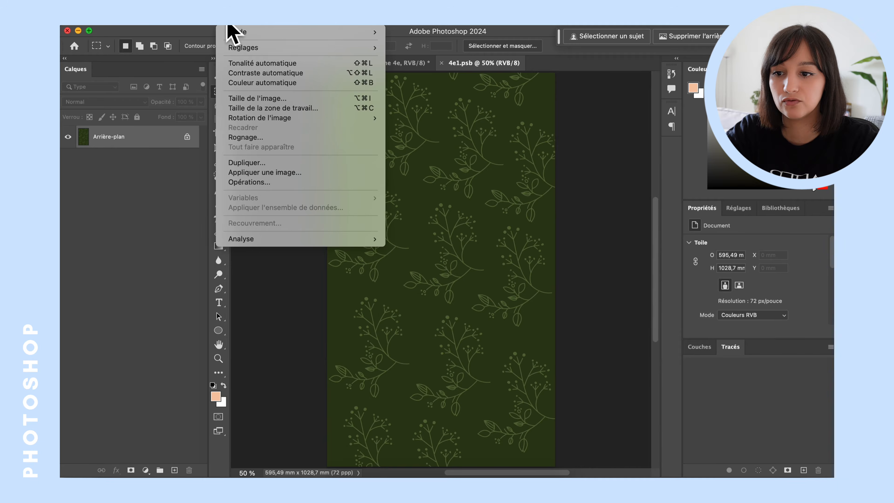
click(301, 109)
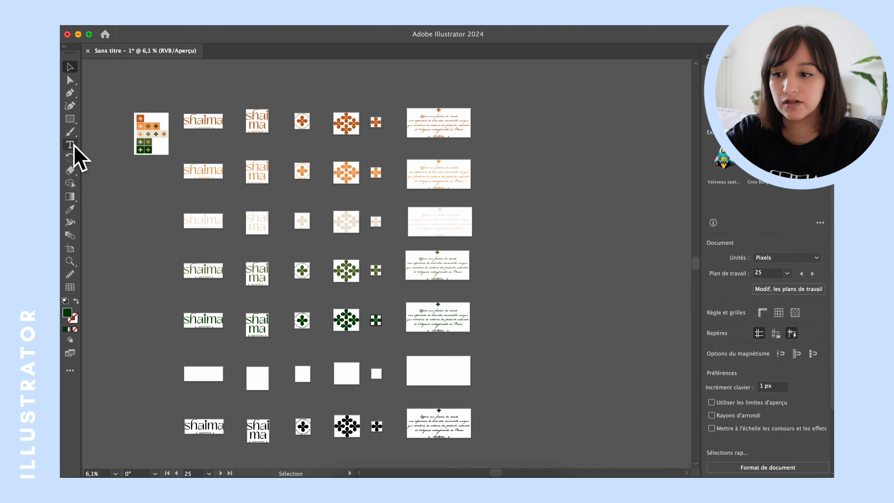
Switch to Illustrator, add a portrait artboard beside the logo variations and cover it with a slightly larger dark green rectangle
click(70, 248)
drag(524, 160, 642, 377)
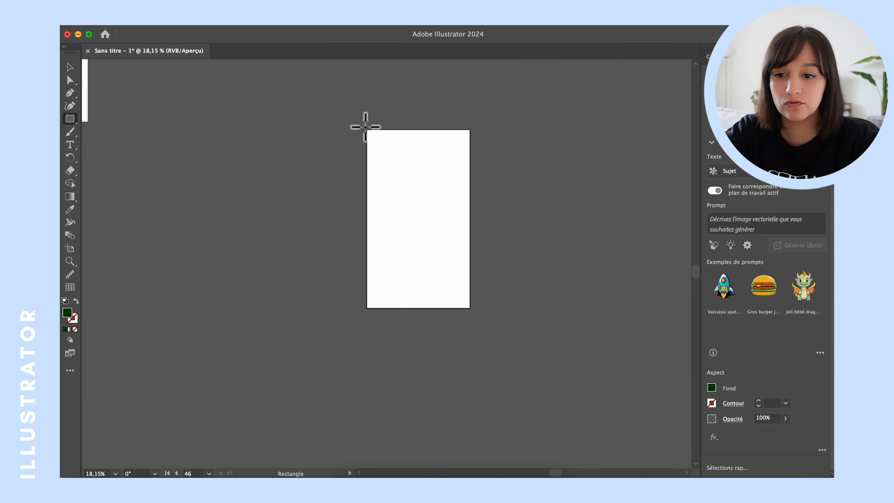
mouse_move(365, 127)
mouse_down()
mouse_move(485, 304)
mouse_move(475, 313)
mouse_up()
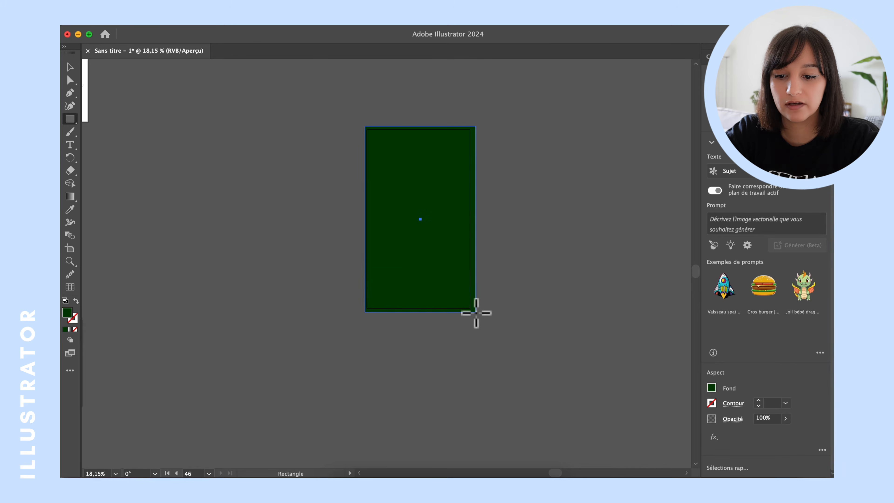
Recolour the rectangle with the beige sampled from the beige flower pattern artboard
scroll(370, 329, down, 6)
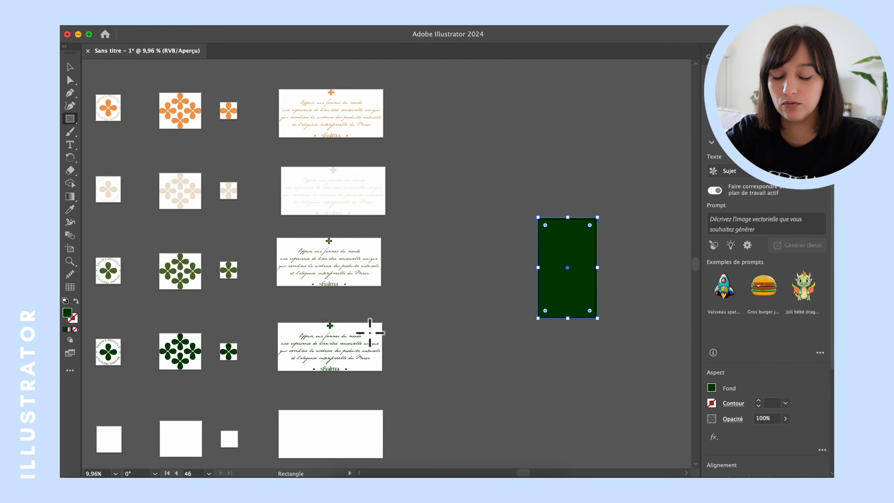
key(i)
scroll(226, 229, up, 5)
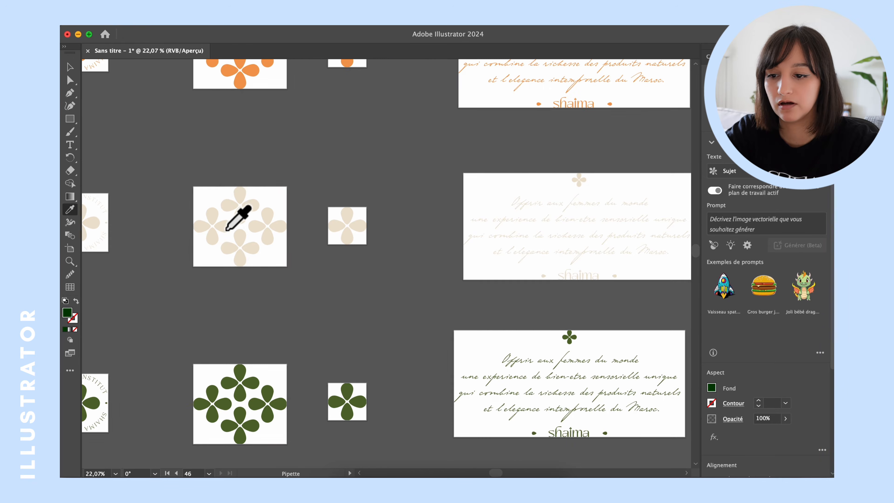
click(229, 207)
scroll(349, 208, down, 5)
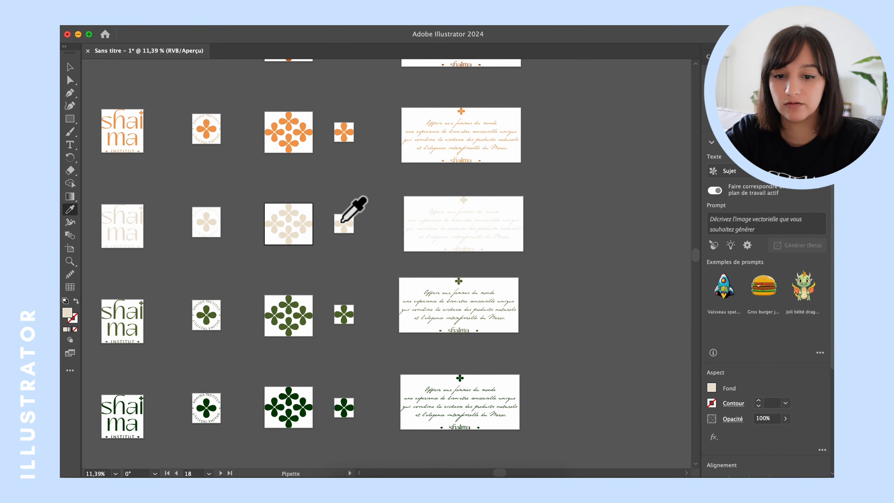
Place a copy of the single beige flower over the new rectangle's edge and bring it to the front
key(v)
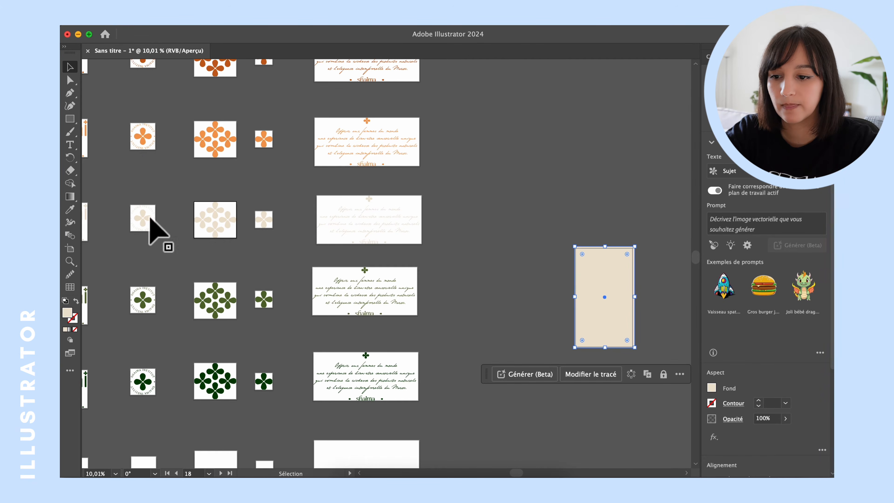
click(266, 221)
drag(266, 225, 585, 289)
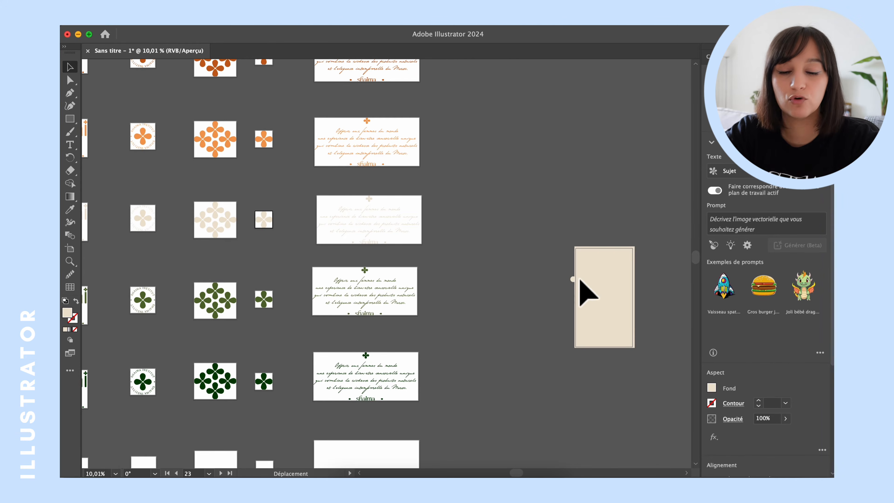
scroll(585, 291, up, 4)
scroll(583, 285, up, 3)
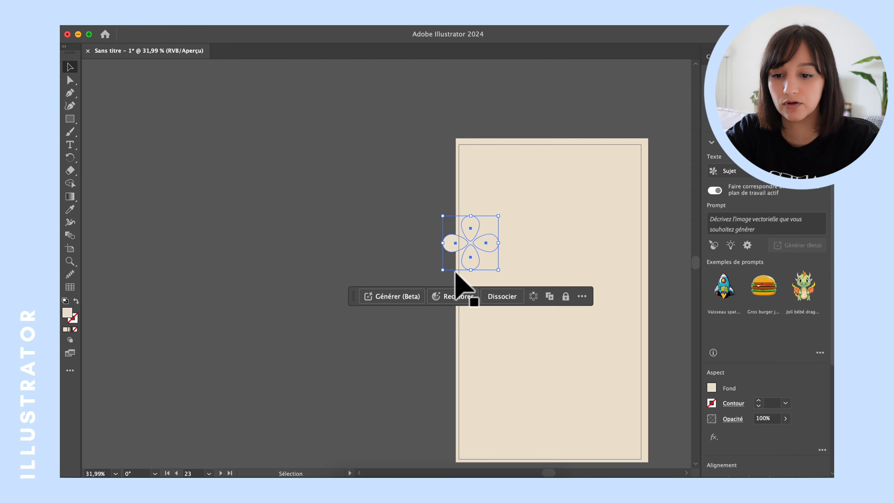
right_click(453, 243)
mouse_move(545, 419)
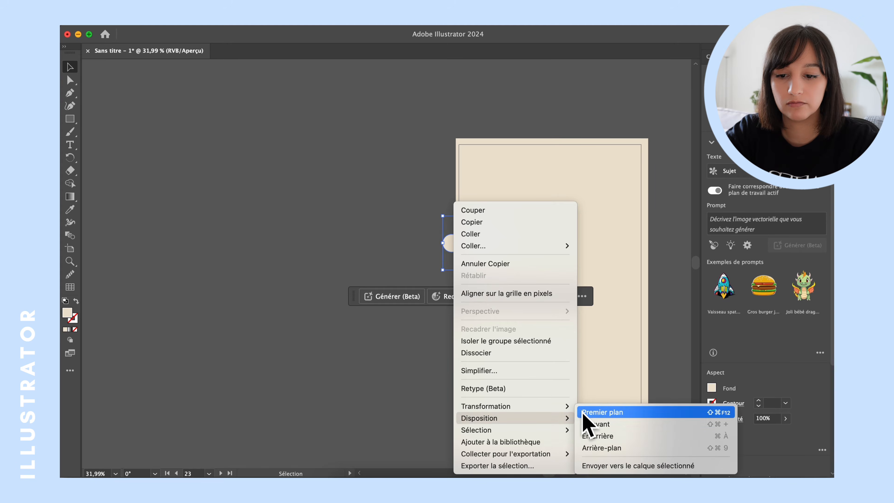
click(582, 415)
Set the copied flower's fill to the lighter beige #f4ecdf
double_click(67, 315)
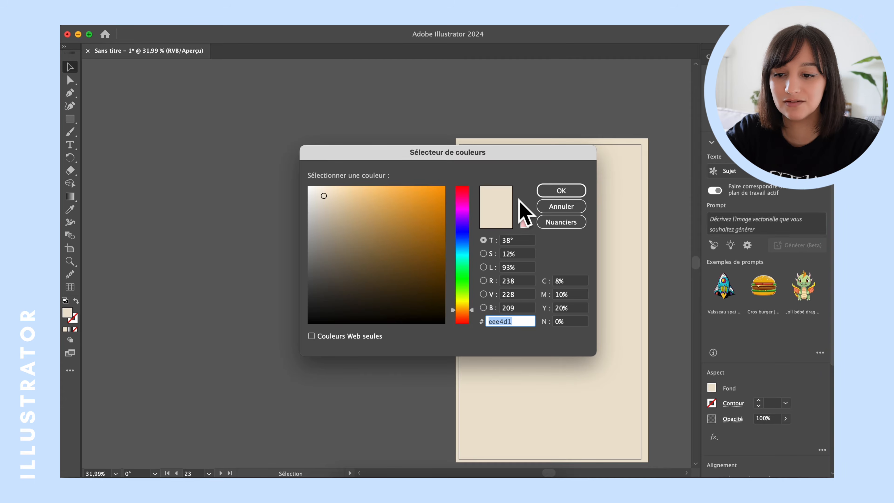
drag(363, 159, 208, 108)
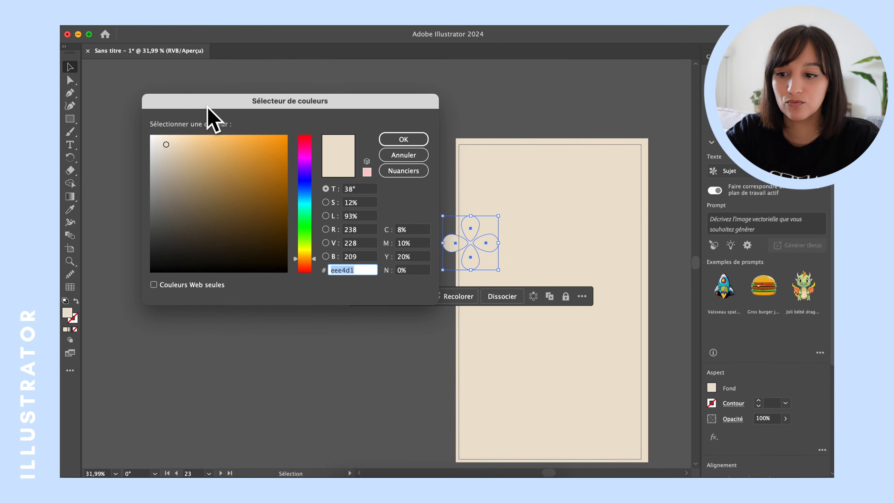
text(efe6d8)
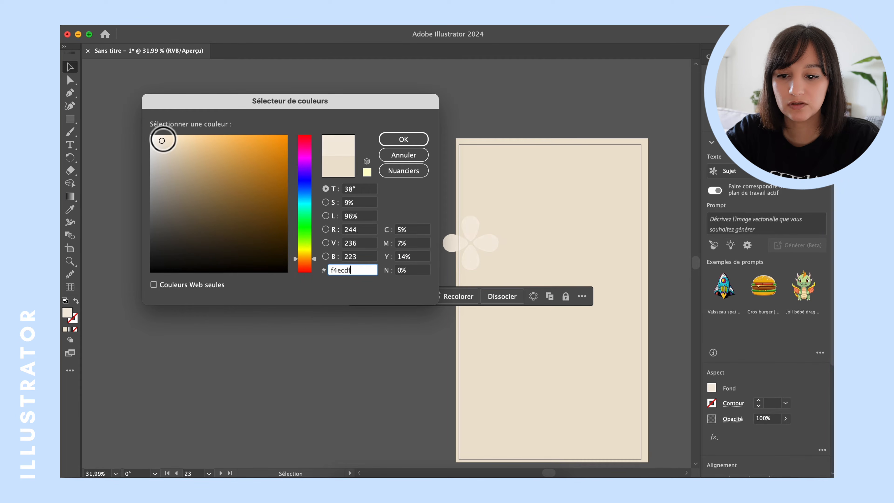
click(400, 141)
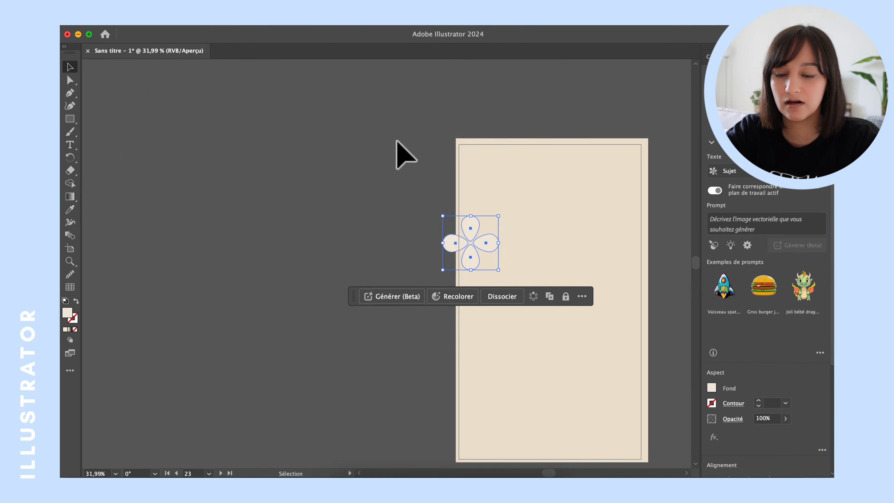
Turn the flower into a repeat grid of smaller flowers extended over the whole beige rectangle
click(225, 27)
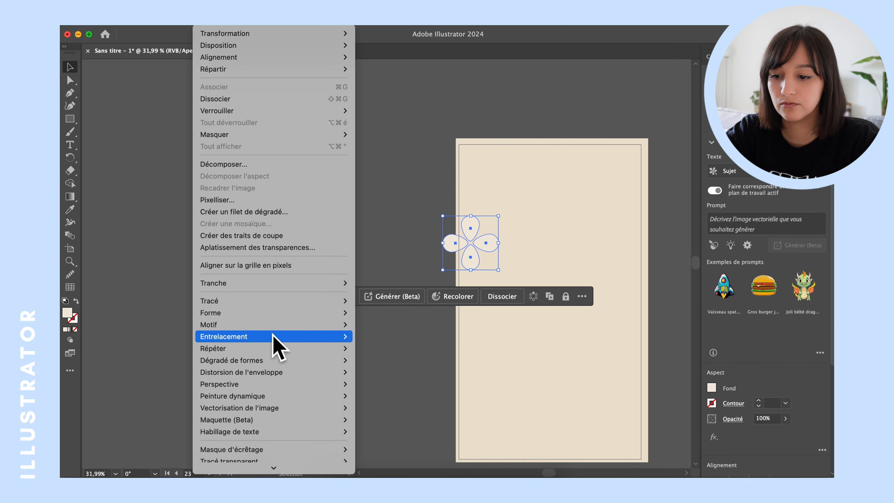
mouse_move(280, 326)
mouse_move(343, 349)
click(369, 364)
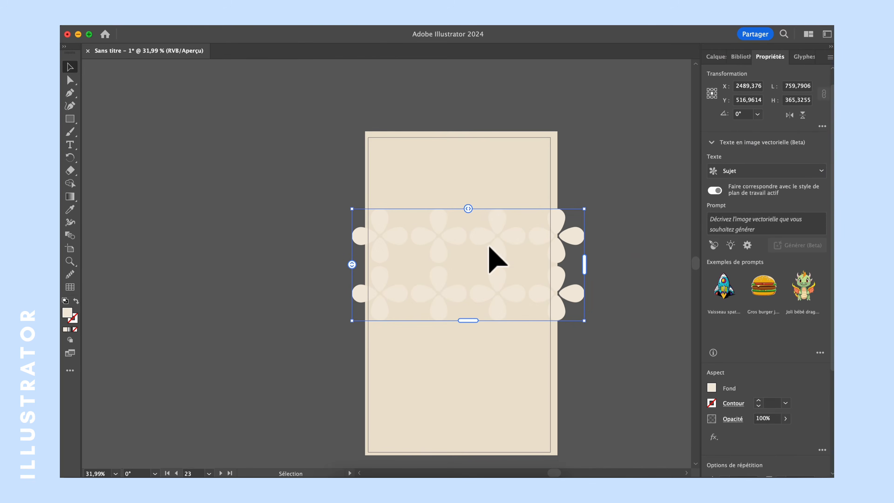
drag(462, 349, 462, 454)
Widen the spacing of the repeat grid and stagger its alternate rows of flowers
scroll(739, 370, down, 5)
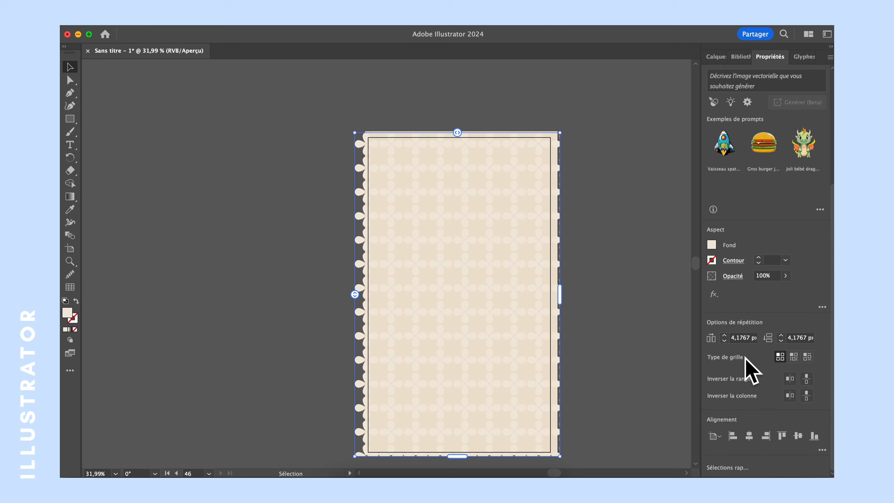
click(780, 336)
click(724, 335)
click(614, 350)
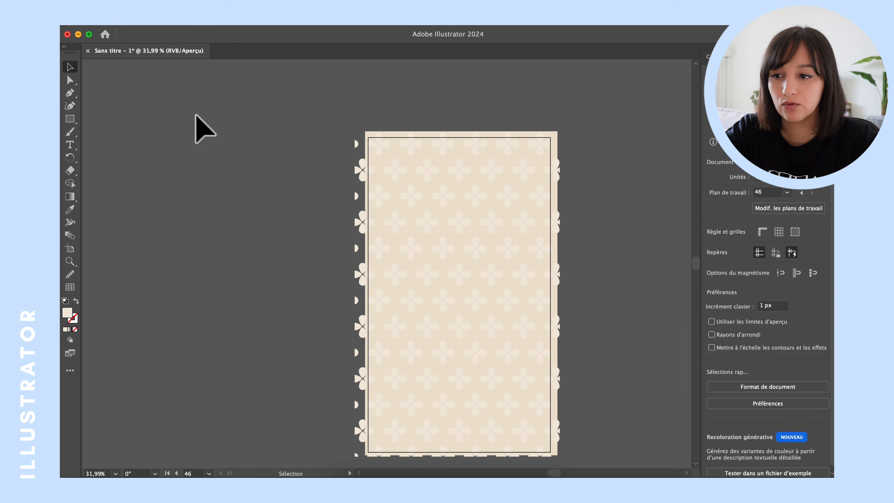
Export the flower pattern artboard with the Export As command
click(144, 23)
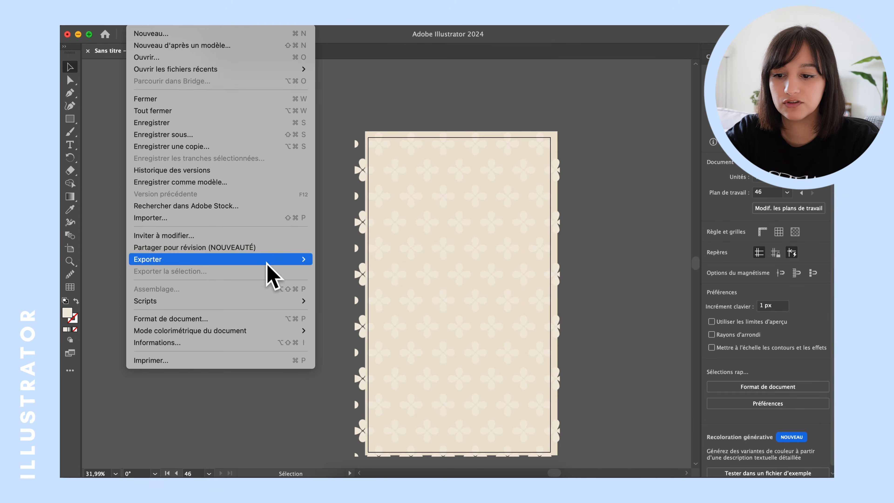
mouse_move(268, 263)
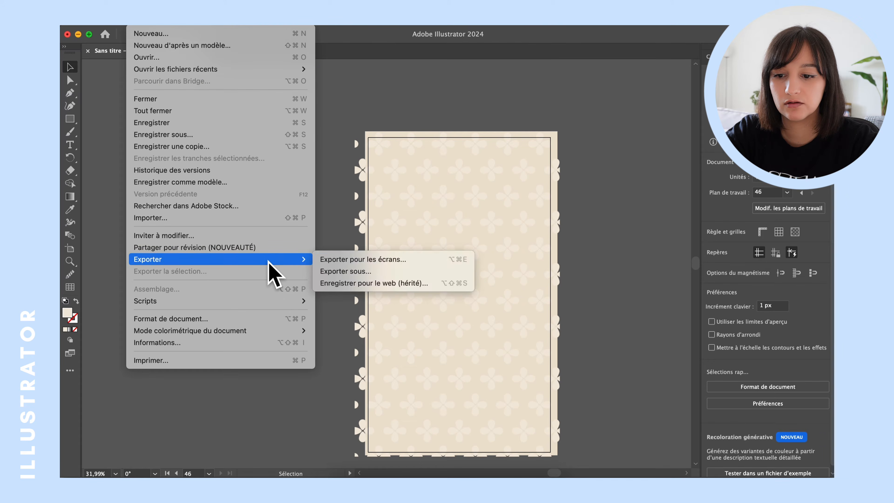
click(346, 271)
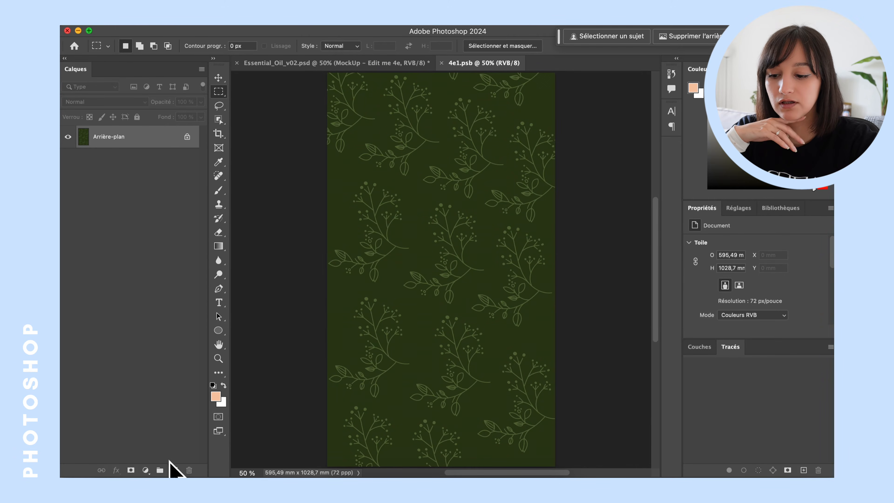
In Photoshop, place the exported "Sans titre - 1" pattern above the background of 4e1.psb and scale it to about 283% to fill the canvas
click(174, 470)
mouse_move(333, 472)
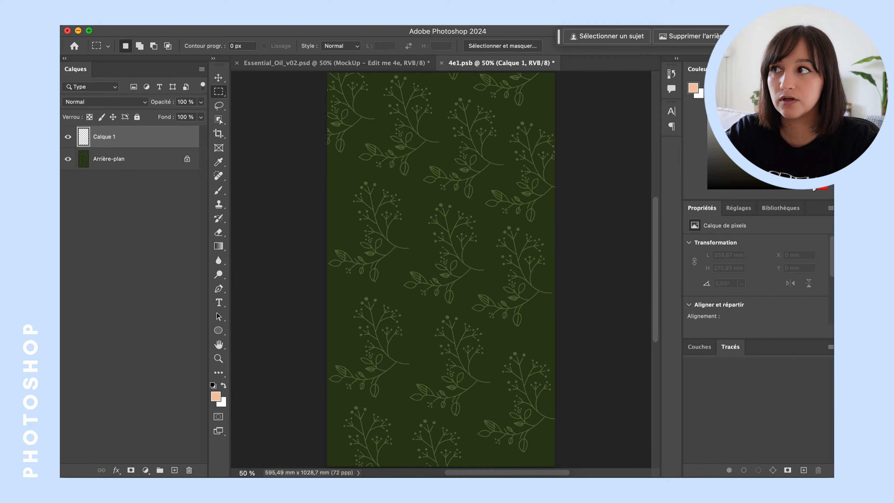
key(super+Tab)
drag(379, 334, 443, 470)
scroll(443, 310, up, 3)
drag(440, 245, 439, 126)
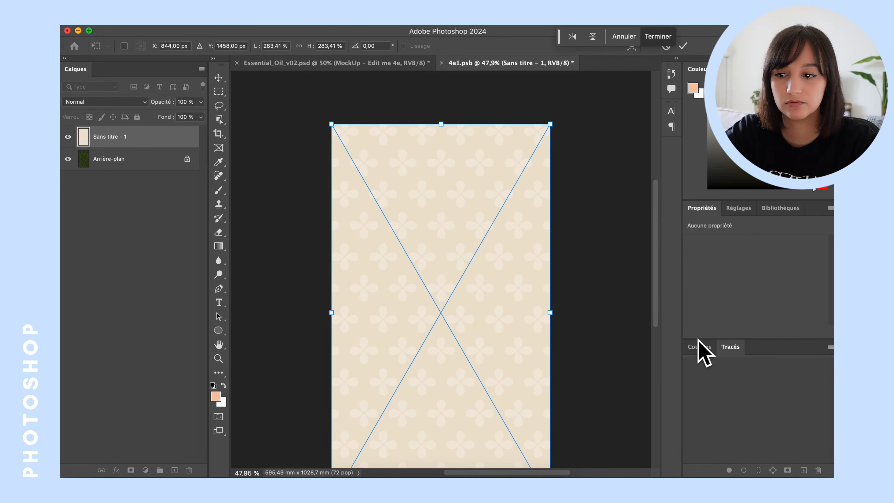
Confirm the placed pattern, hide the green background layer, then save and close 4e1.psb to update the mockup
click(166, 160)
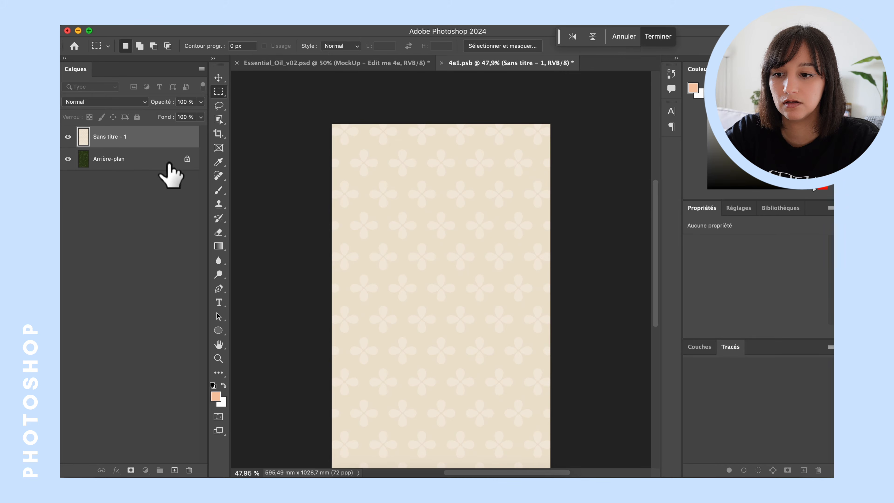
click(68, 158)
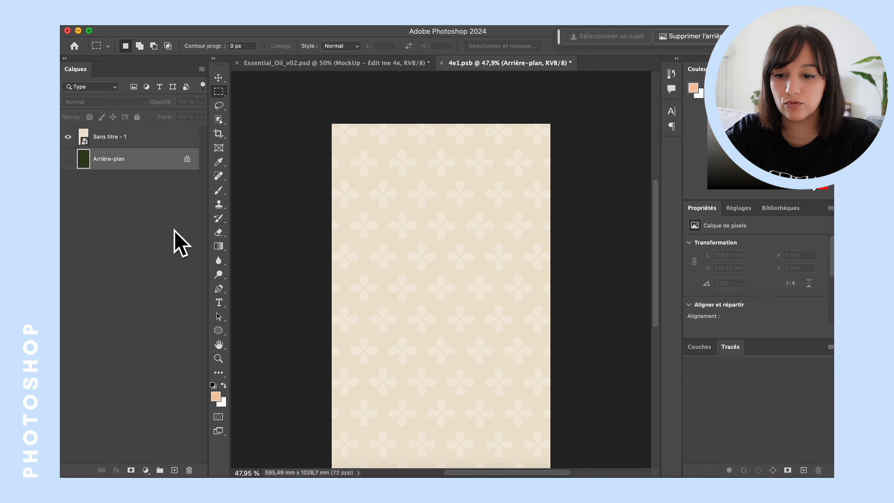
scroll(306, 276, down, 3)
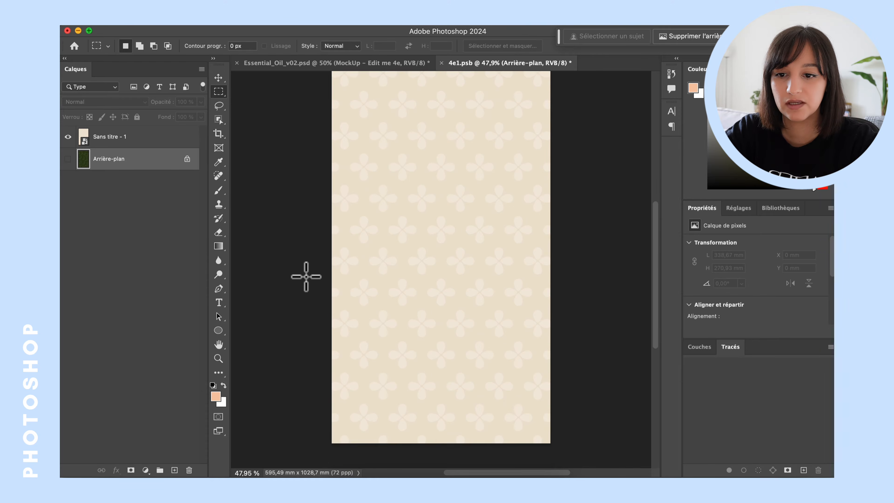
click(442, 64)
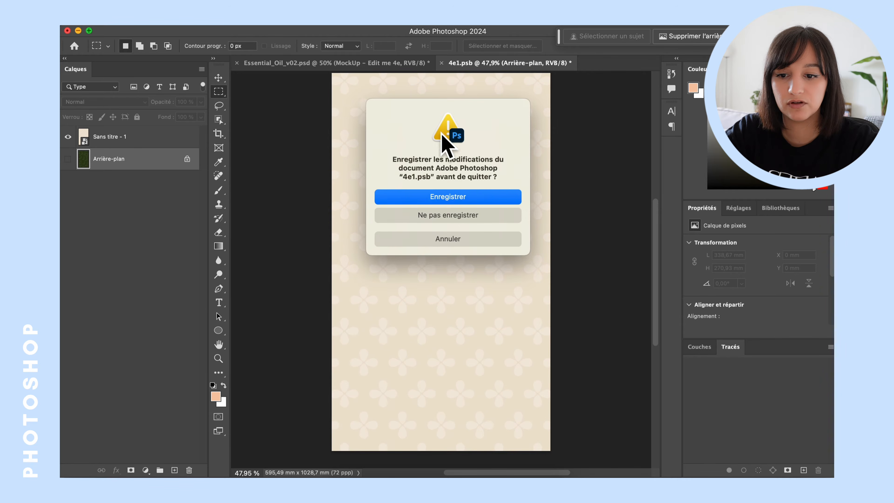
click(454, 199)
click(607, 219)
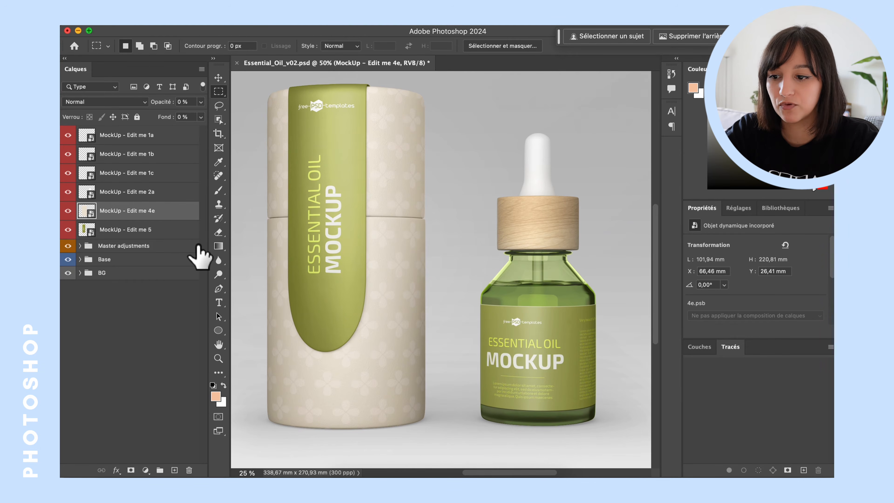
Open the MockUp - Edit me 5 smart object and paste the strip artwork prepared in Illustrator into it as pixels
key(v)
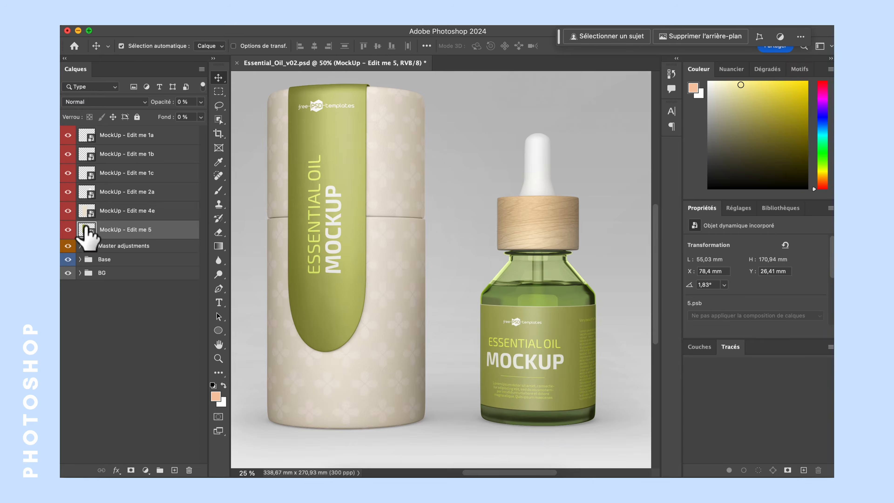
double_click(86, 229)
click(300, 116)
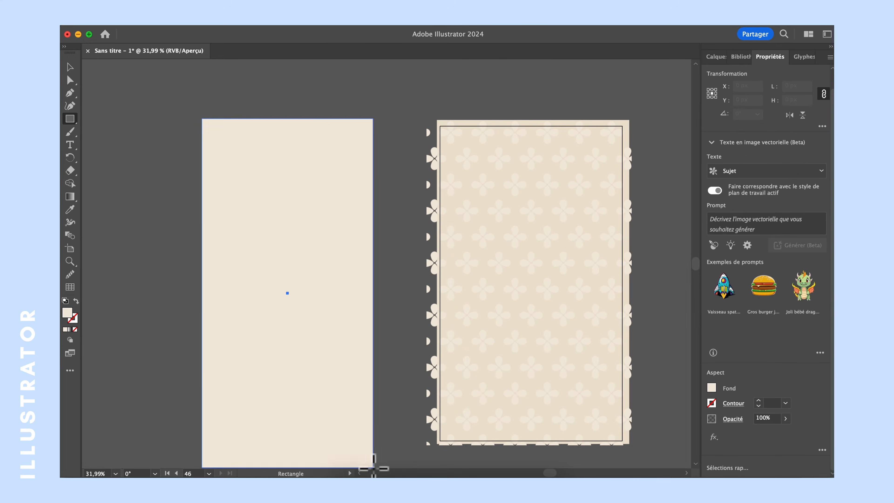
click(285, 293)
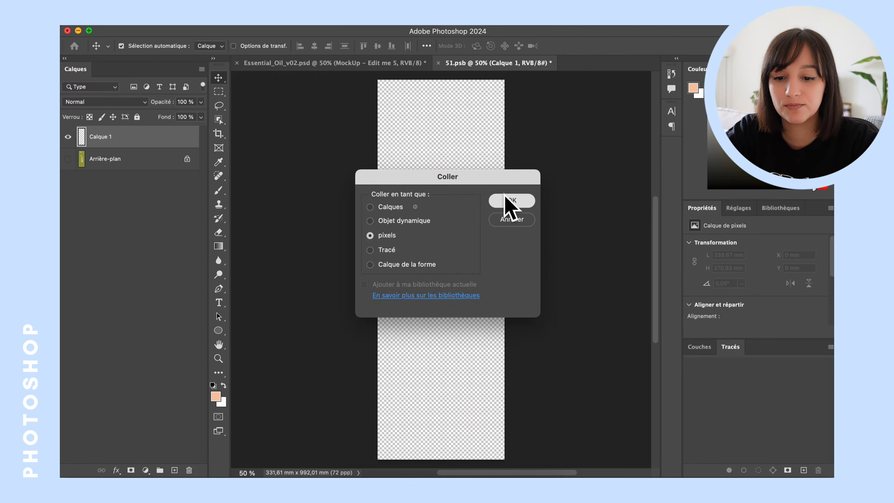
click(514, 200)
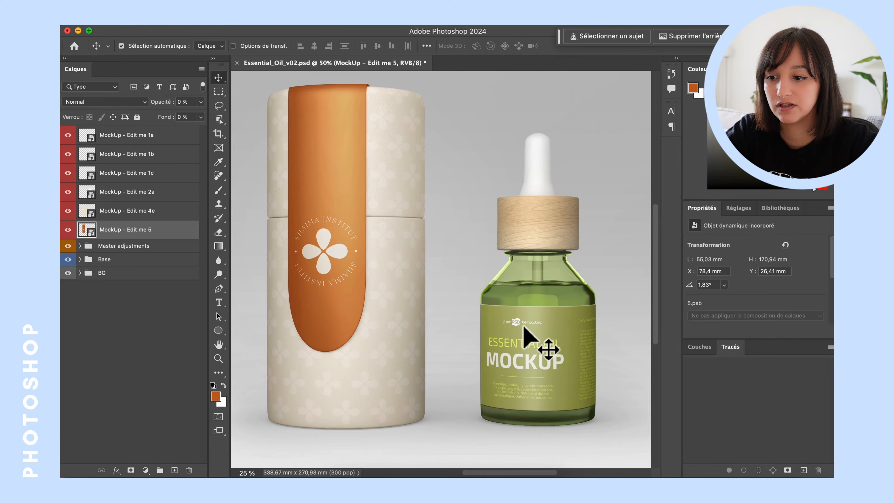
Change the blending mode of the peach Calque 1 layer in 1b1.psb and save it, then save 1c.psb with the orange label
click(554, 292)
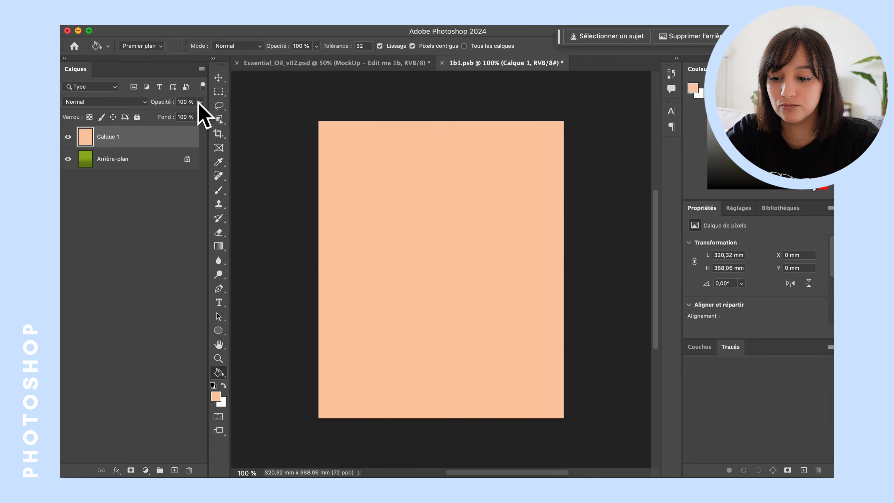
click(105, 102)
click(84, 388)
key(super+s)
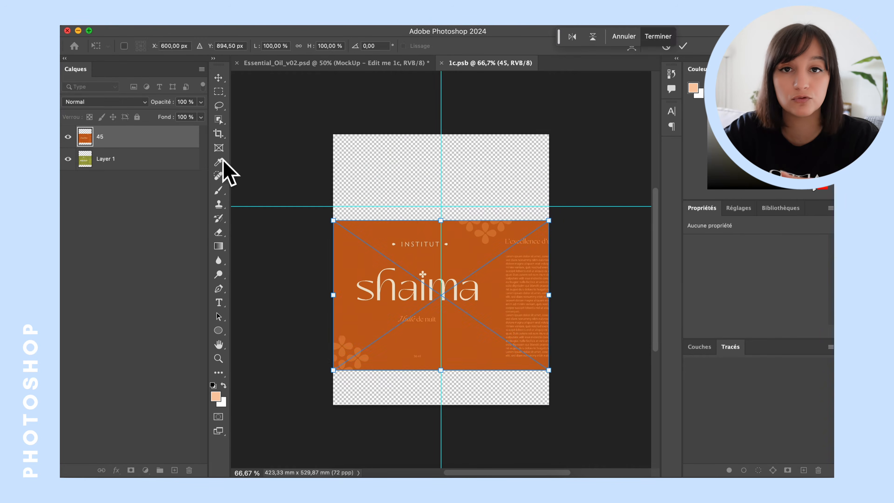
key(super+s)
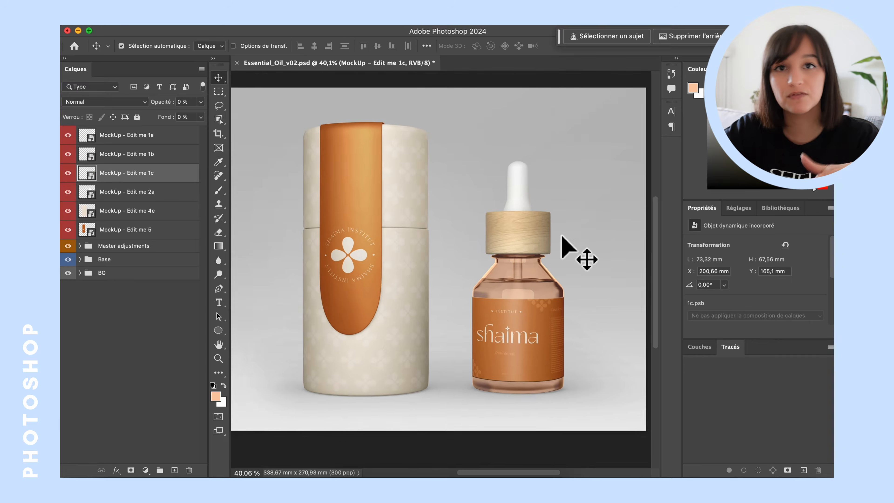
Recolour the Color BG fill layer inside the BG group to a muted green
click(562, 236)
click(79, 282)
click(80, 282)
click(80, 246)
click(79, 273)
click(80, 273)
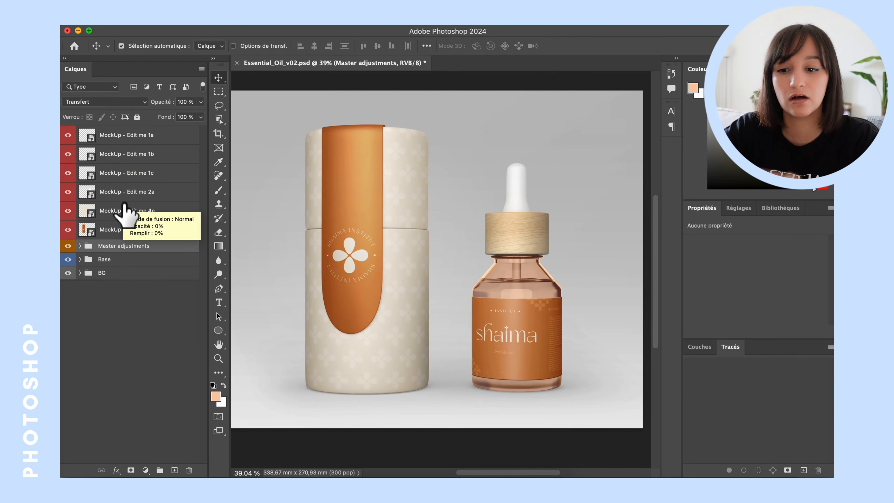
click(79, 273)
double_click(93, 329)
click(551, 314)
mouse_move(676, 405)
mouse_down()
mouse_move(677, 397)
mouse_move(676, 408)
mouse_up()
drag(613, 308, 564, 290)
click(678, 373)
click(551, 332)
click(791, 276)
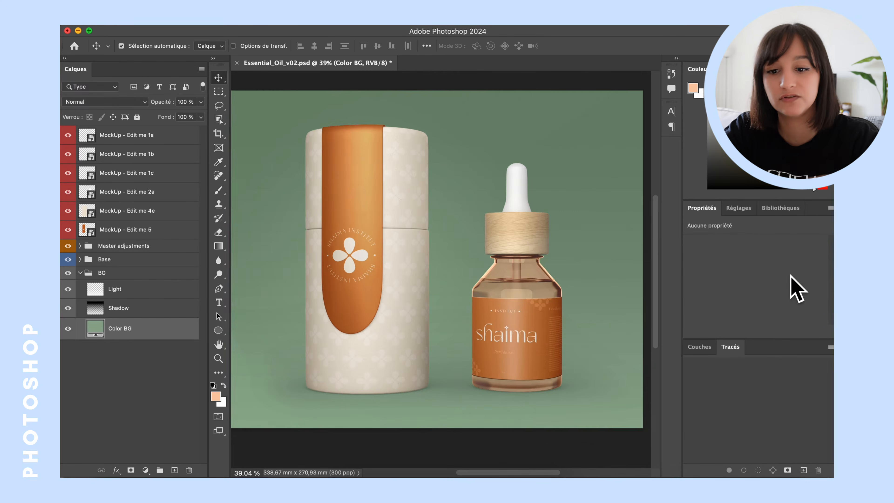
Switch to rawpixel.com in the browser and open its Mockups section, ready to search the mockup generator
scroll(612, 338, down, 2)
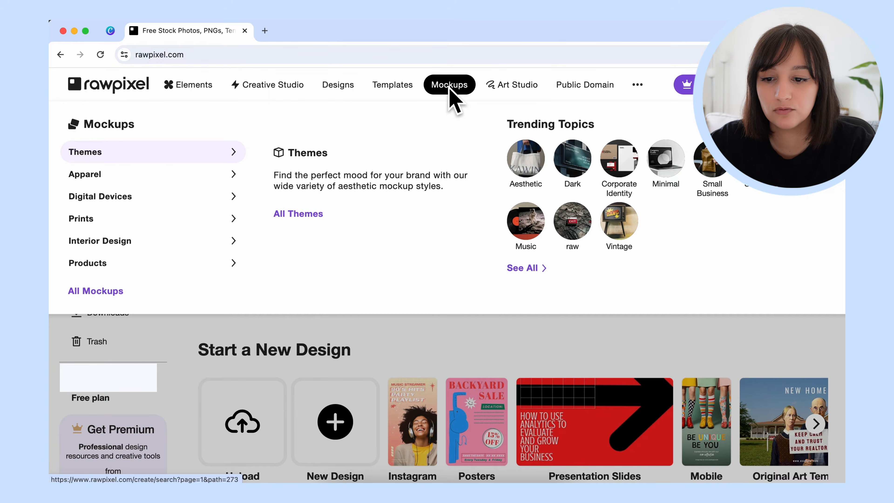
click(450, 88)
click(343, 124)
text(ca)
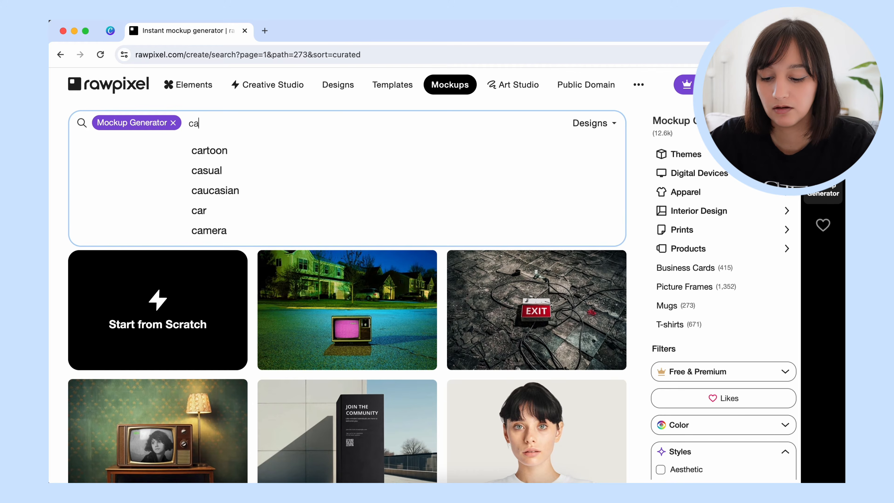
text(rte de vi)
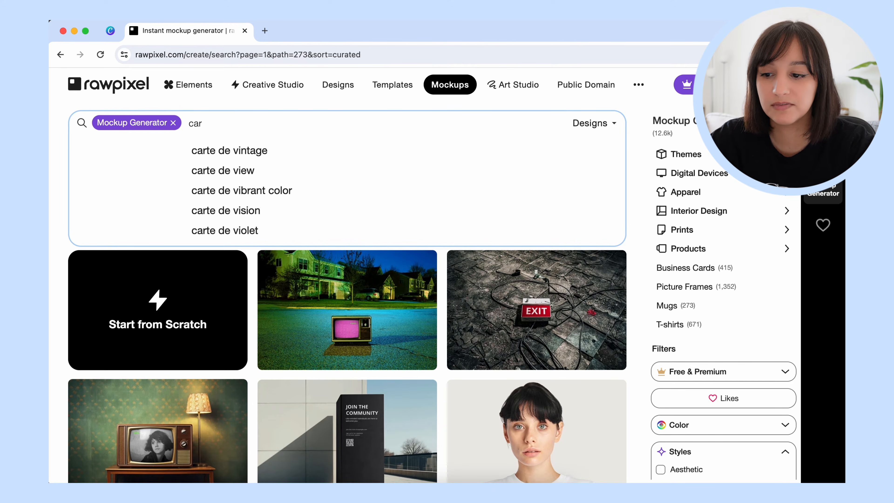
key(BackSpace)
key(BackSpace)
key(BackSpace)
Search the mockup generator for "business card" and open the free green-curtain card mockup for editing
text(business card)
key(Return)
scroll(511, 212, down, 2)
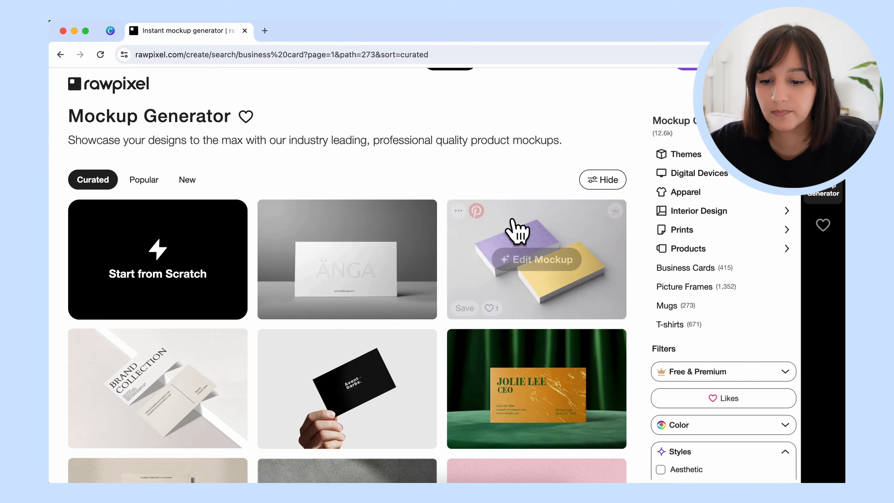
scroll(371, 417, down, 3)
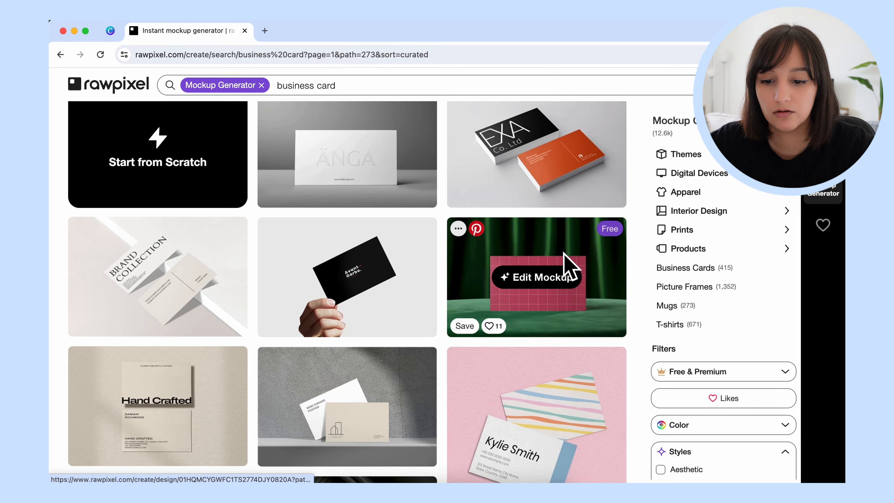
click(565, 268)
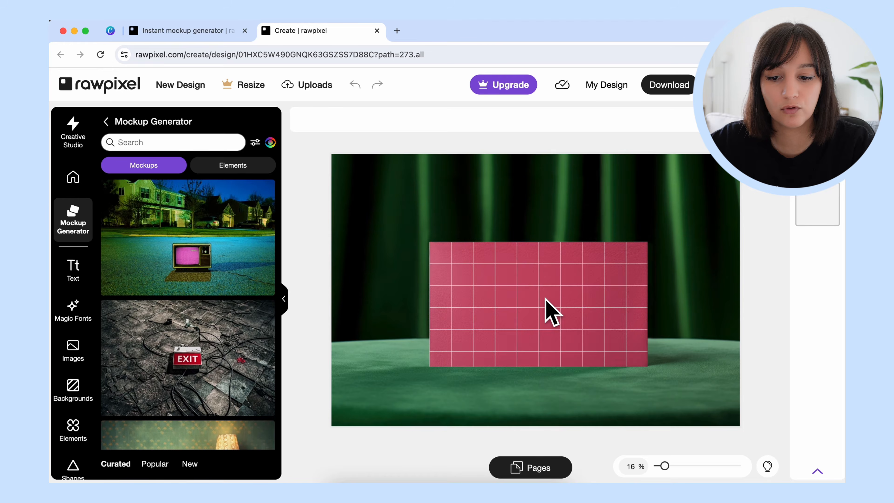
Open the card's design for editing and set its orange background colour to #90744A
click(551, 309)
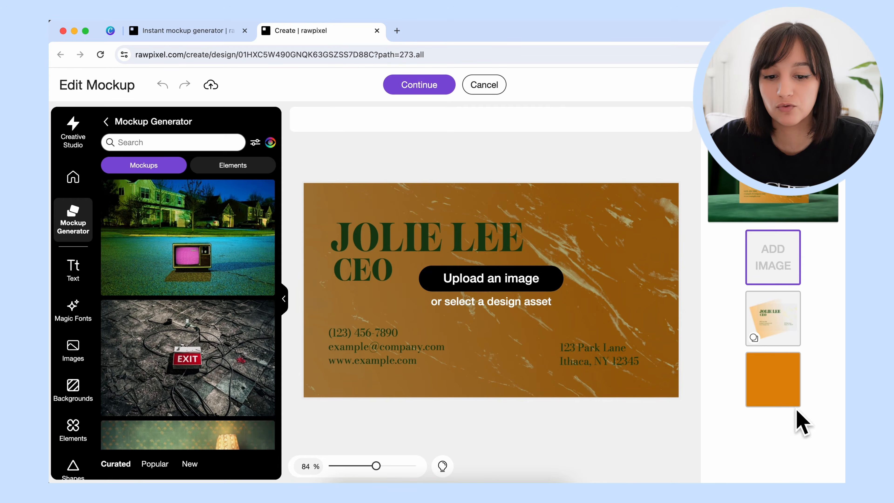
click(774, 374)
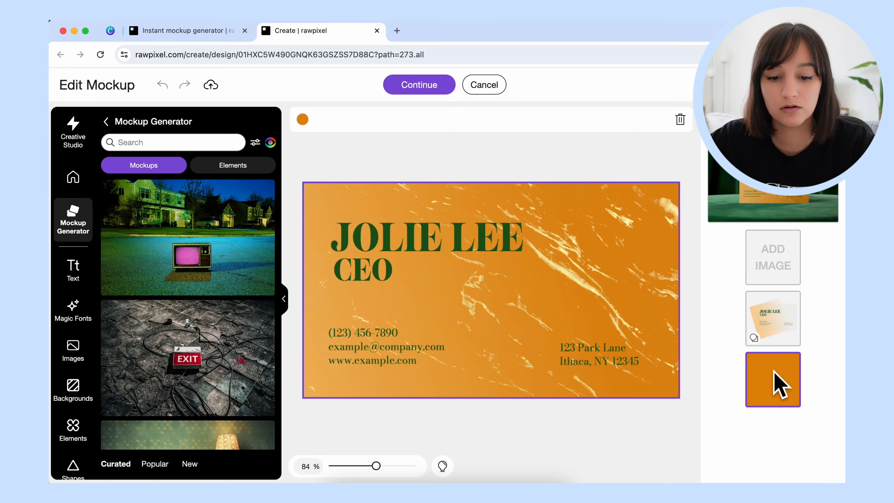
click(302, 120)
drag(349, 169, 305, 176)
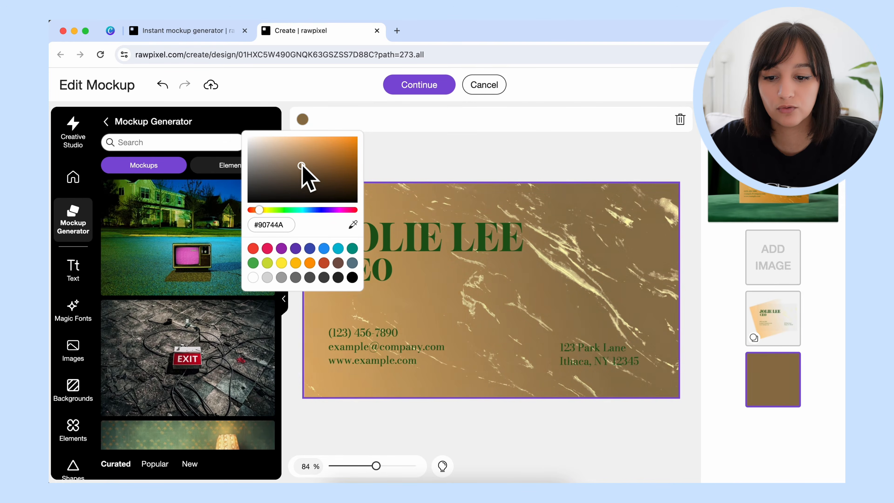
click(454, 166)
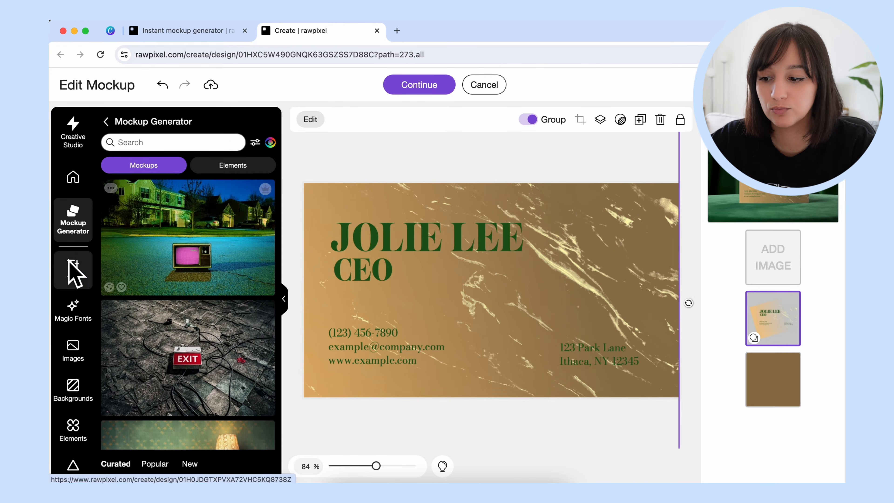
Add the "Thank You!" text template to the card and reposition it slightly over the design
click(73, 271)
click(227, 388)
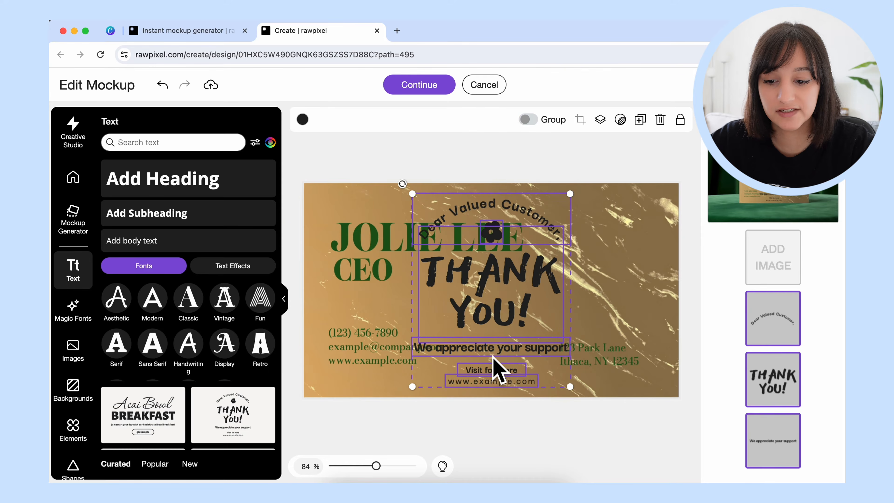
mouse_move(485, 280)
mouse_down()
mouse_move(514, 292)
mouse_move(477, 278)
mouse_up()
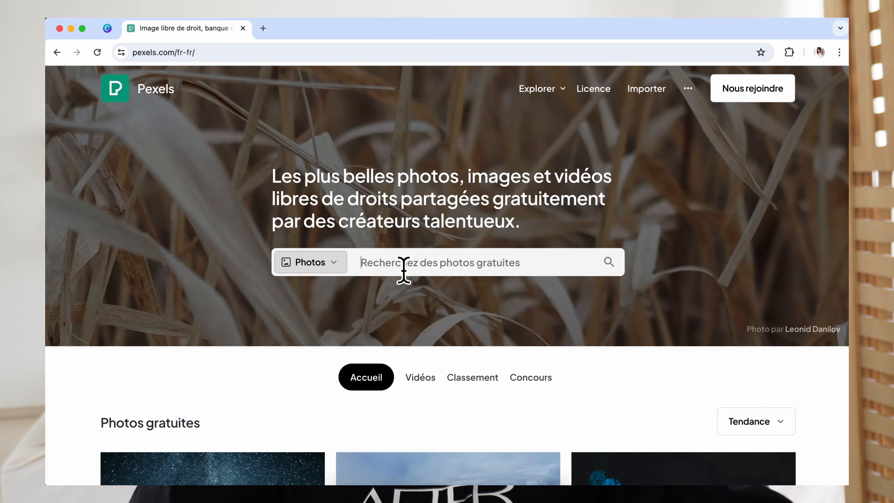
Search Pexels for "mockup" photos and download the picture of a hand holding a beige tote bag
click(403, 269)
text(mockup)
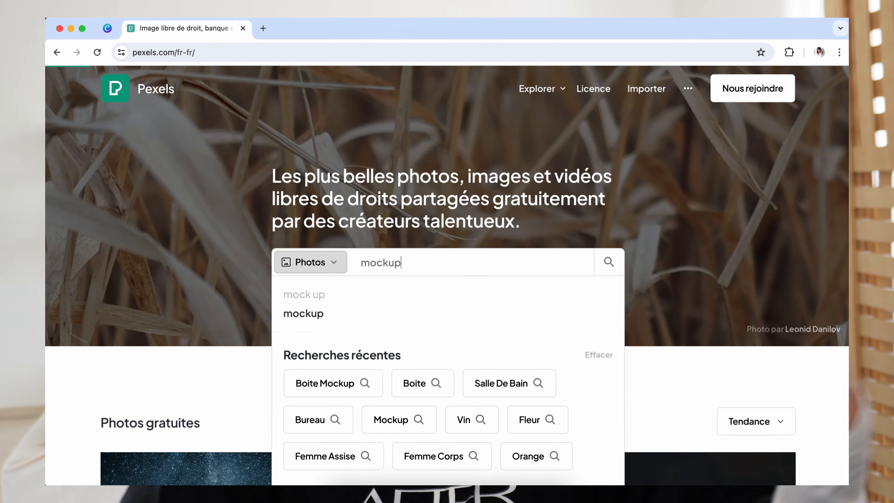
key(Return)
scroll(352, 481, down, 4)
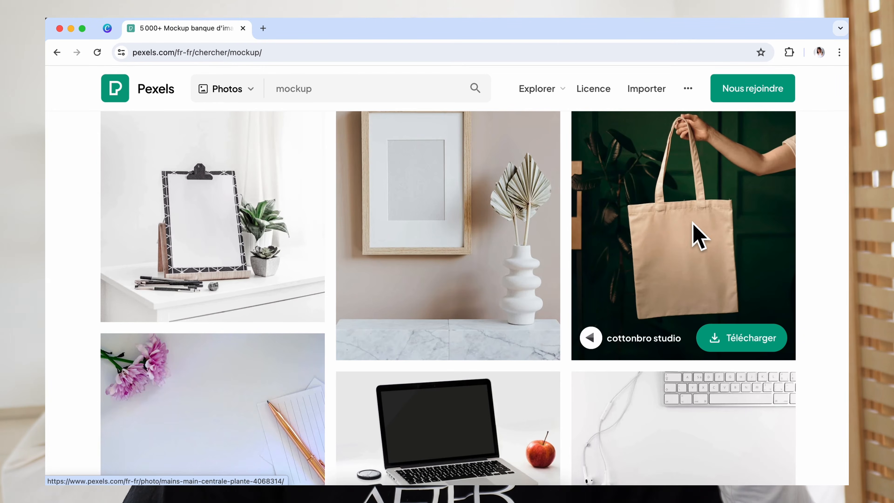
click(678, 243)
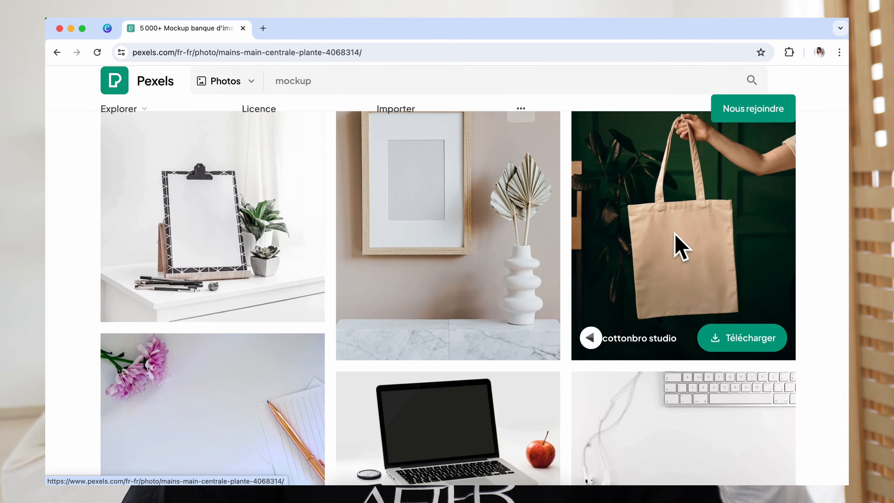
scroll(423, 264, down, 3)
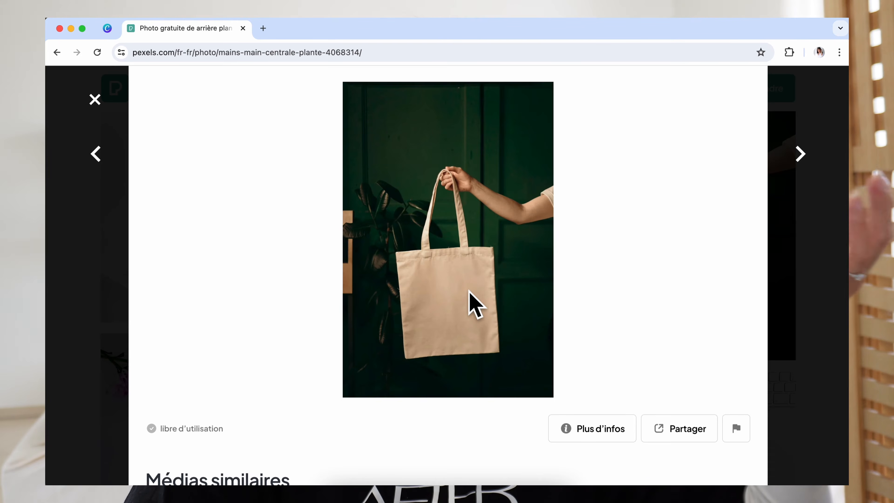
scroll(476, 303, up, 3)
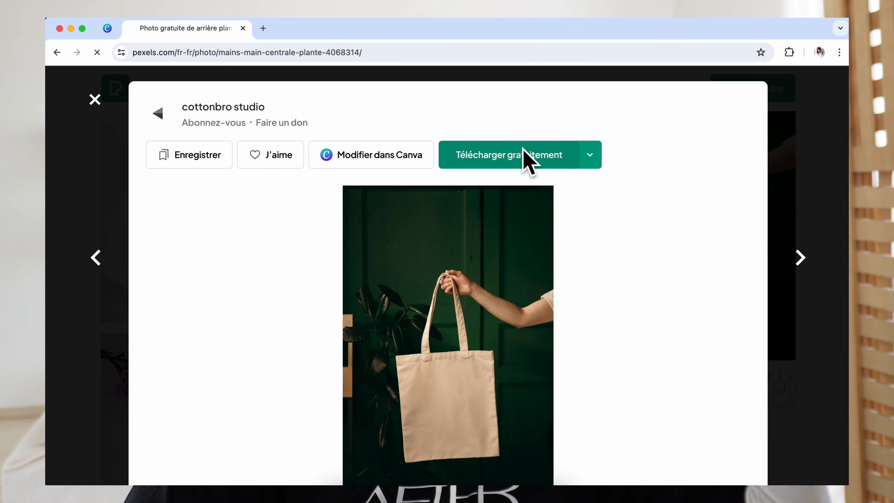
click(525, 155)
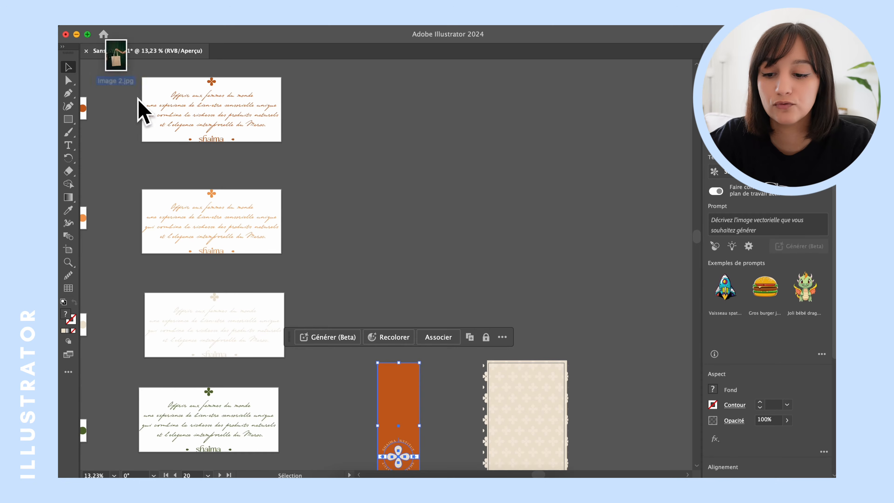
In Illustrator, bring in the tote bag photo Image 2.jpg, scale it down and place it beside the handwritten text artboards
drag(120, 81, 421, 206)
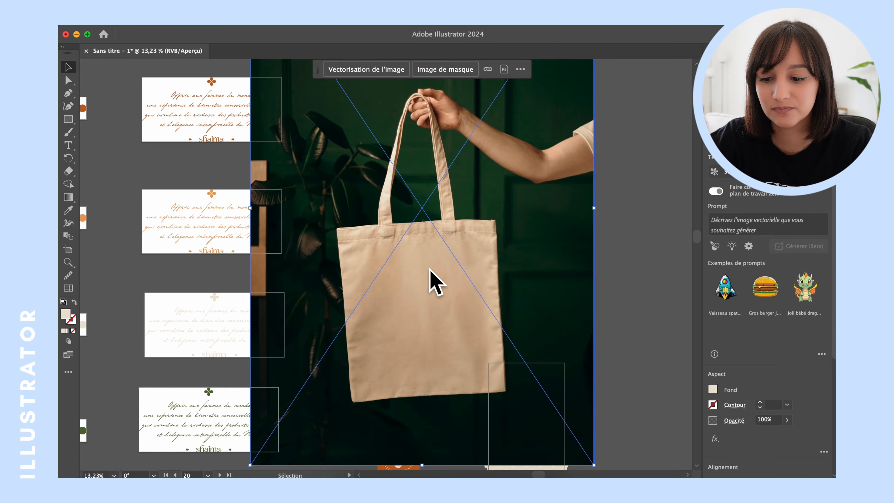
drag(251, 208, 461, 218)
drag(521, 218, 407, 210)
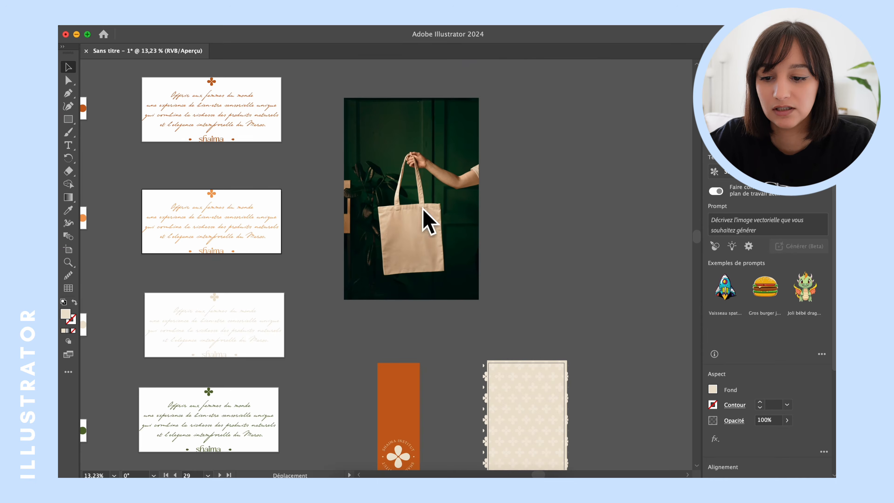
click(341, 245)
Select and copy the olive green version of the round Shaima Institut emblem from the logo artboards
scroll(287, 229, left, 10)
scroll(286, 229, down, 3)
scroll(286, 231, down, 5)
scroll(287, 230, left, 6)
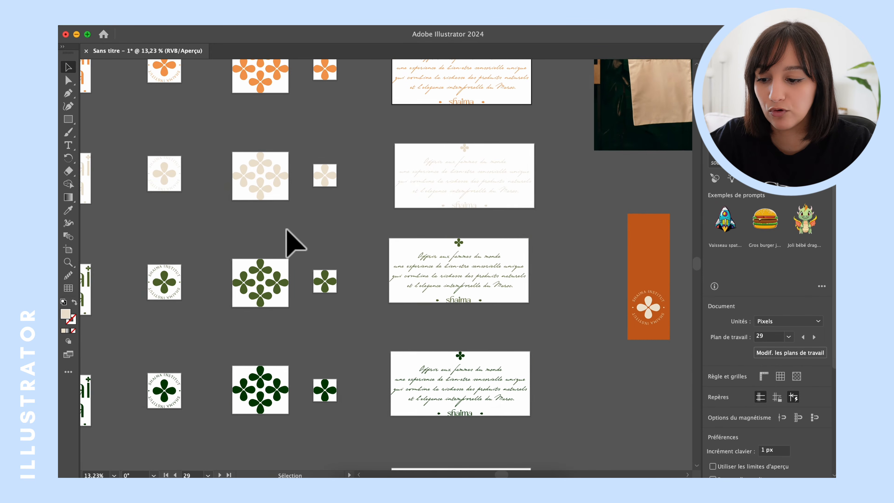
click(235, 400)
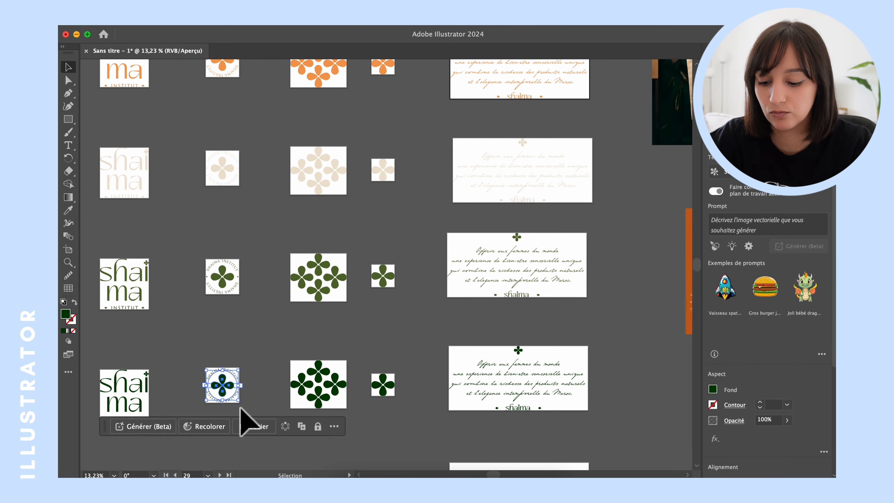
scroll(240, 408, up, 2)
scroll(241, 409, right, 3)
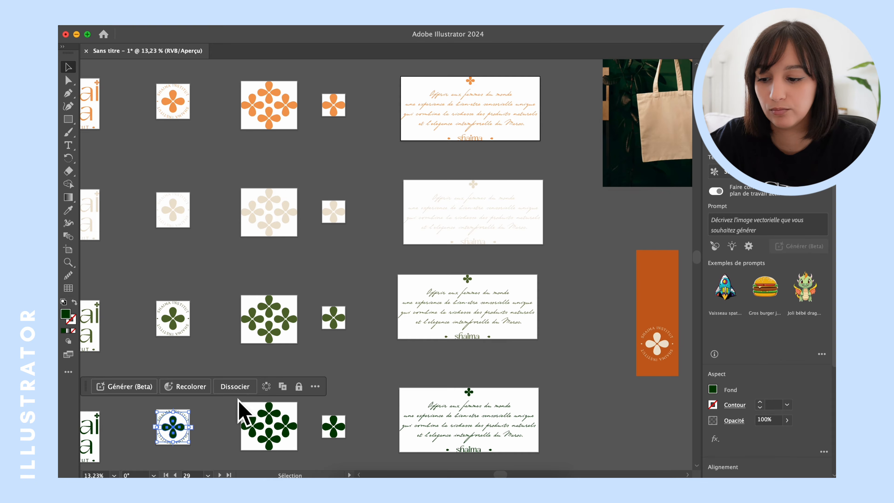
click(189, 345)
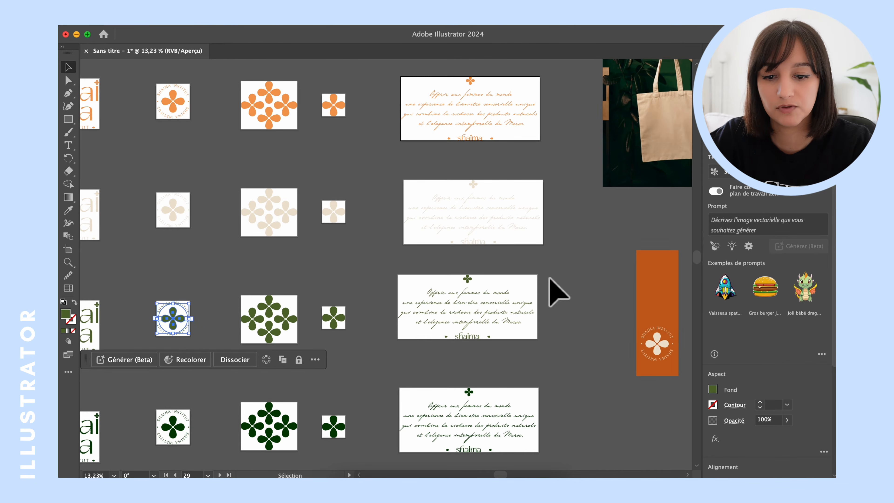
Paste the olive green emblem onto the photo and position it in the middle of the tote bag
scroll(553, 285, up, 3)
scroll(530, 155, up, 4)
scroll(530, 155, right, 3)
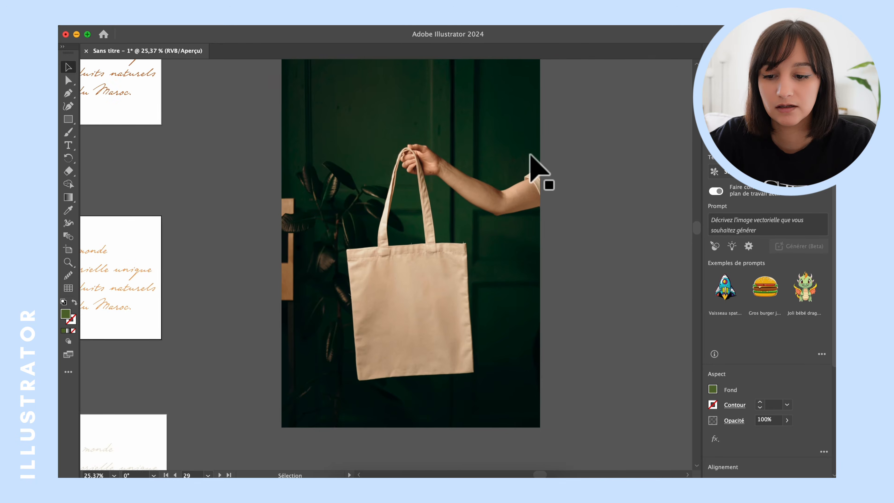
key(super+v)
drag(394, 271, 406, 309)
scroll(407, 309, up, 1)
scroll(407, 309, up, 5)
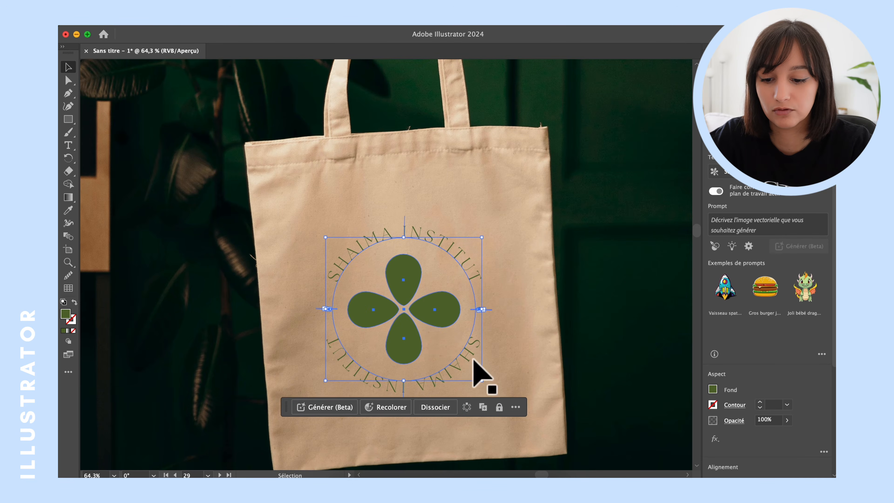
Rotate the olive green emblem slightly to follow the tote bag's tilt and recentre it on the bag
click(491, 391)
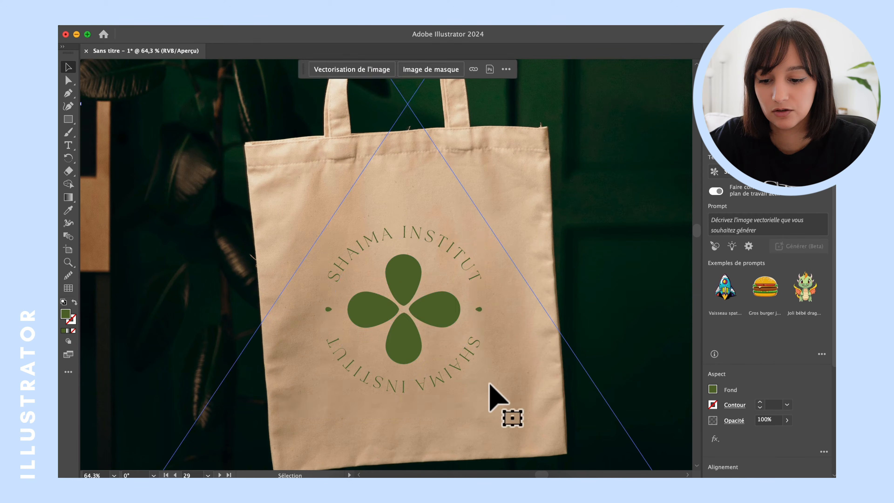
click(443, 319)
mouse_move(488, 386)
mouse_down()
mouse_move(492, 374)
mouse_move(483, 383)
mouse_up()
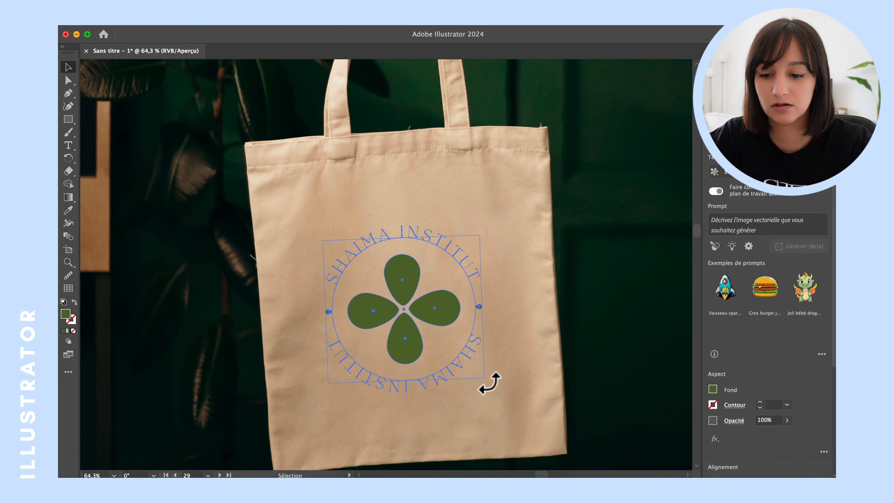
drag(450, 335, 442, 306)
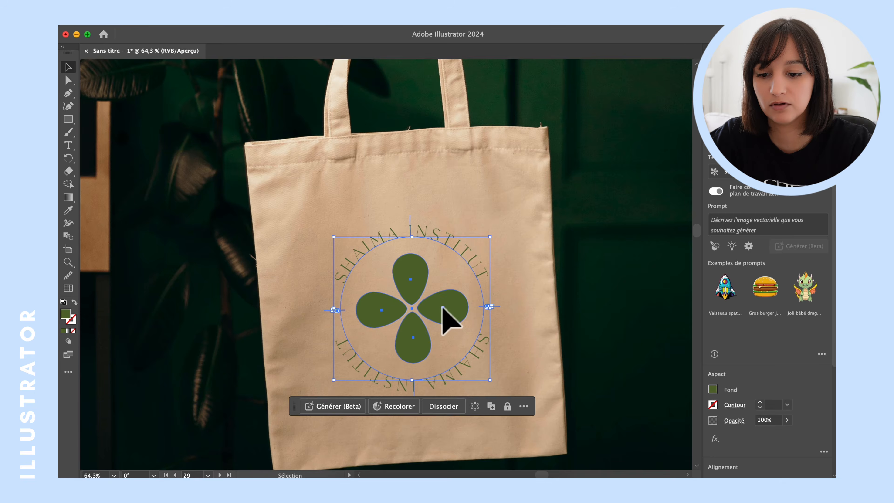
Create a Maquette (Beta) mockup from the emblem and the tote bag photo together
scroll(444, 306, down, 3)
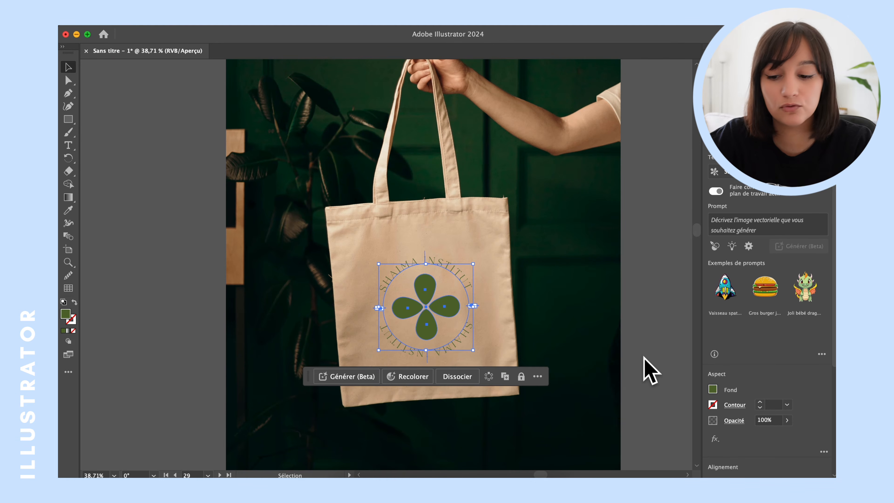
shift+click(358, 217)
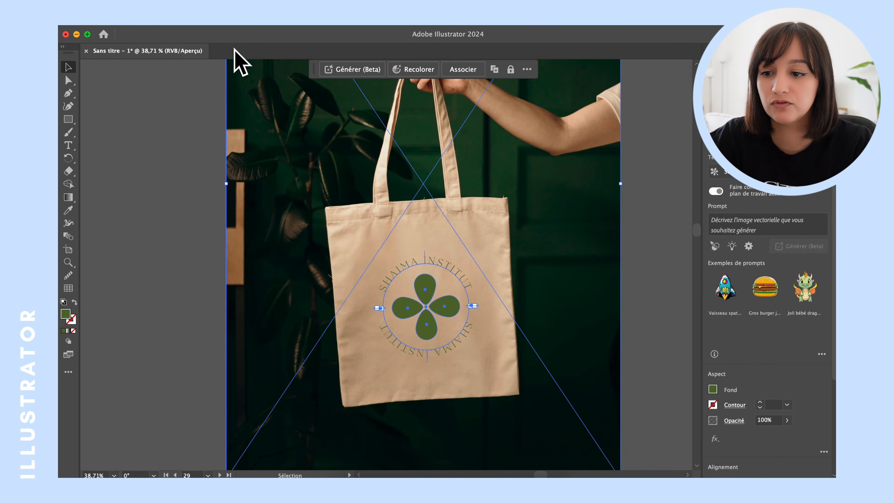
click(216, 29)
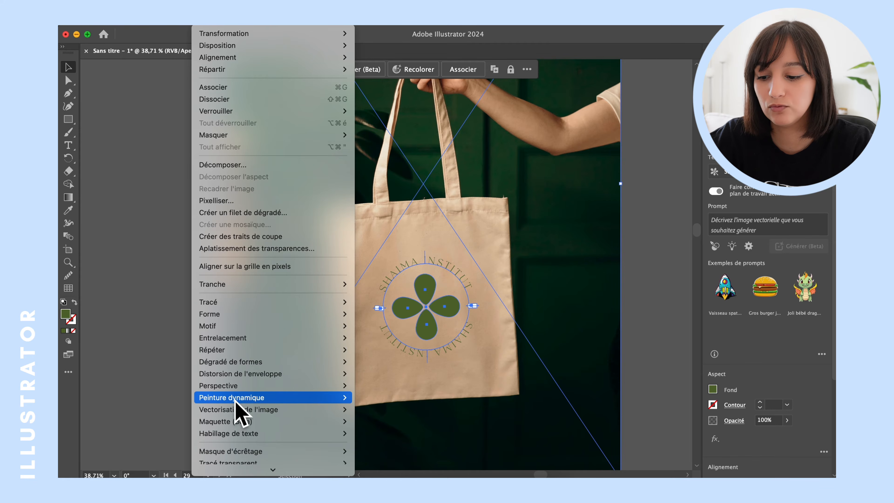
mouse_move(238, 419)
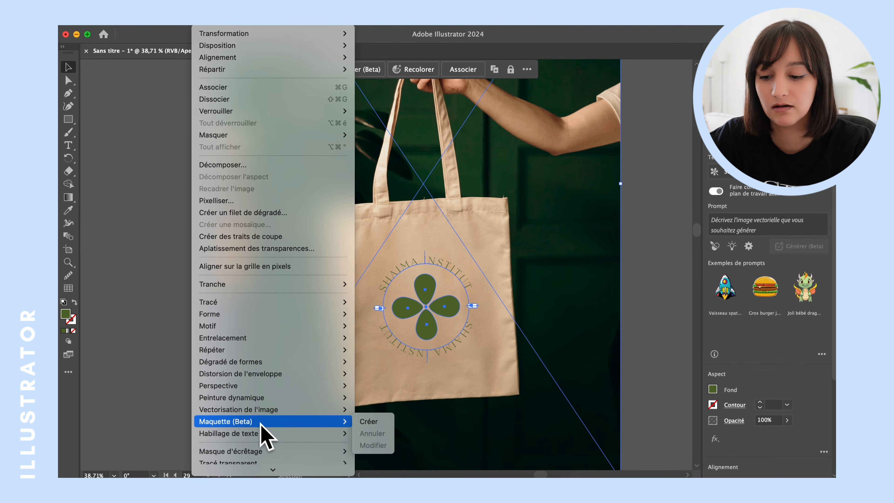
click(369, 421)
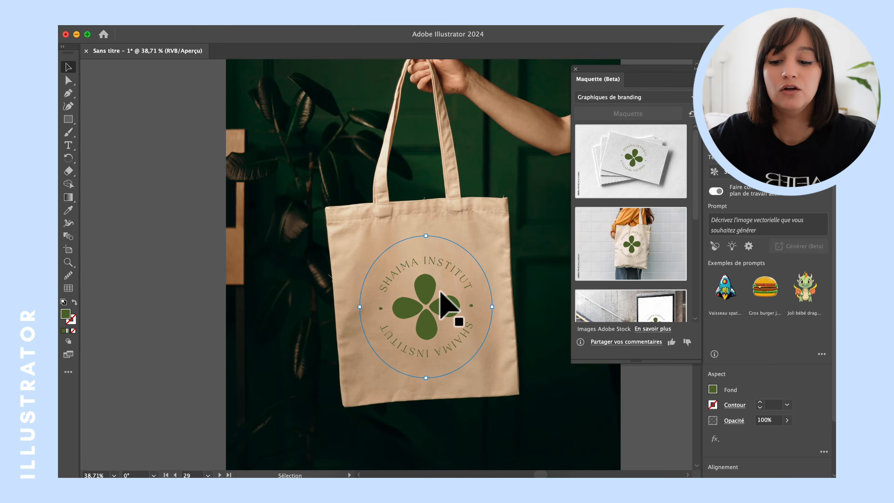
Close the ready-made Adobe Stock mockup previews and adjust the emblem's position on the tote bag
scroll(628, 253, down, 5)
scroll(629, 252, up, 5)
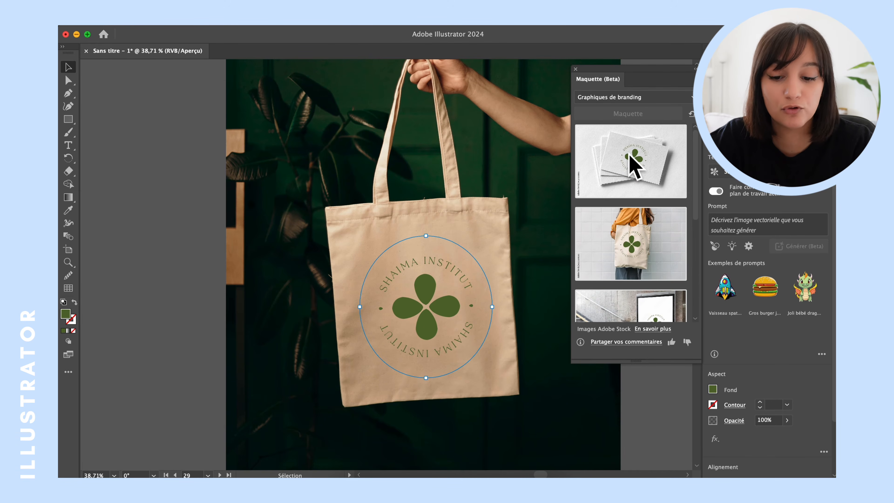
click(576, 69)
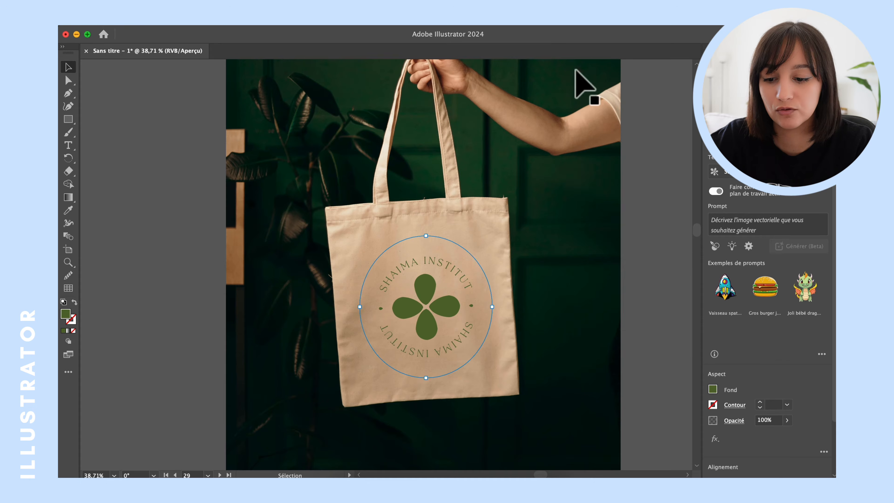
drag(393, 279, 371, 276)
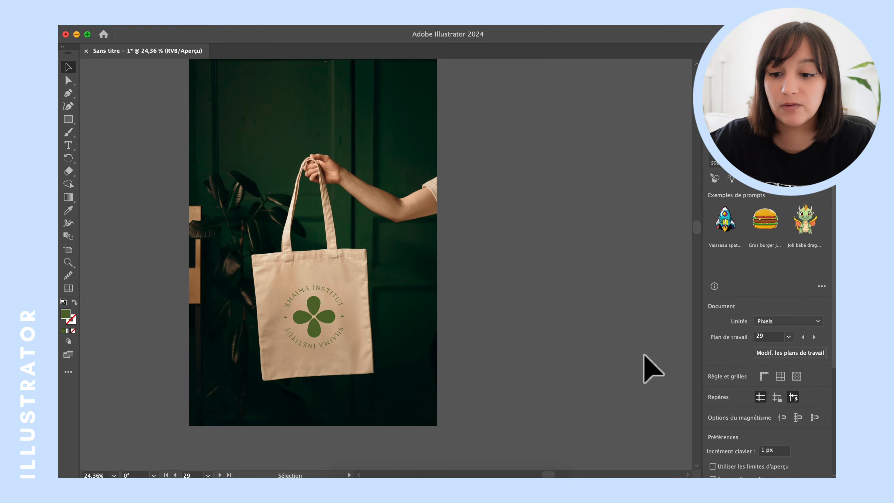
scroll(643, 354, right, 2)
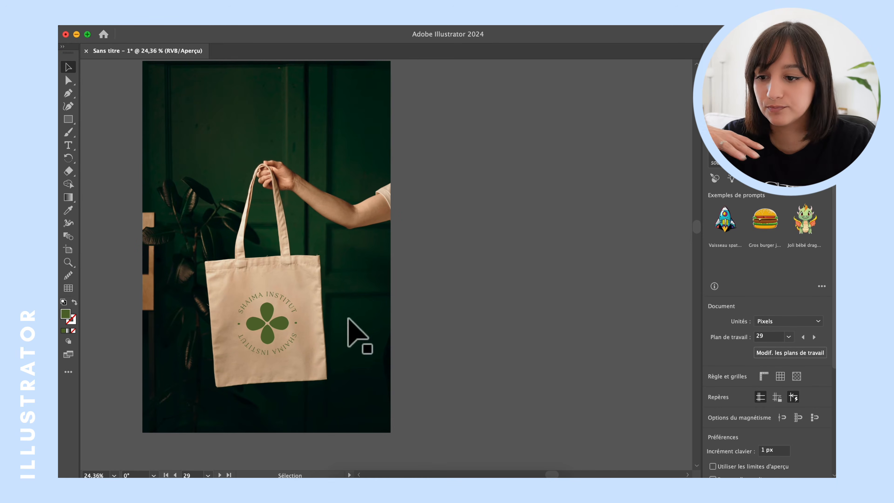
Copy the olive green round emblem from the logo artboards and paste it onto the white cream tube in the leaf photo
scroll(359, 274, down, 3)
click(405, 252)
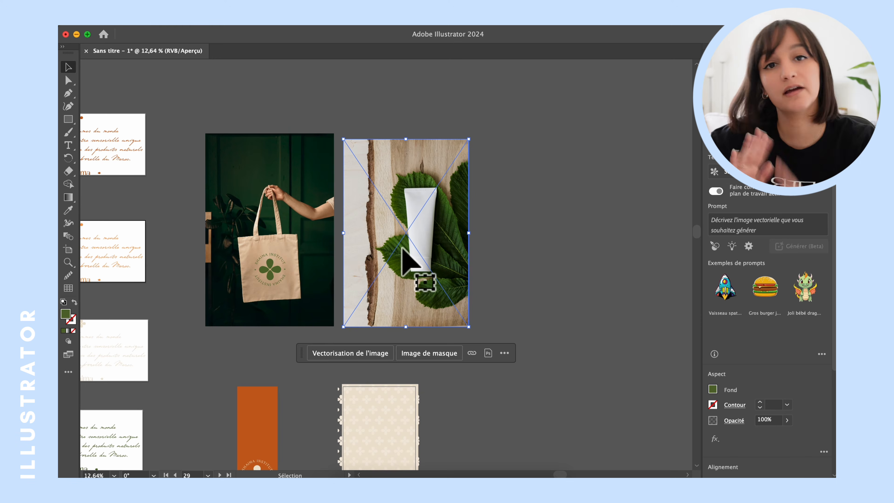
click(514, 257)
scroll(437, 250, up, 2)
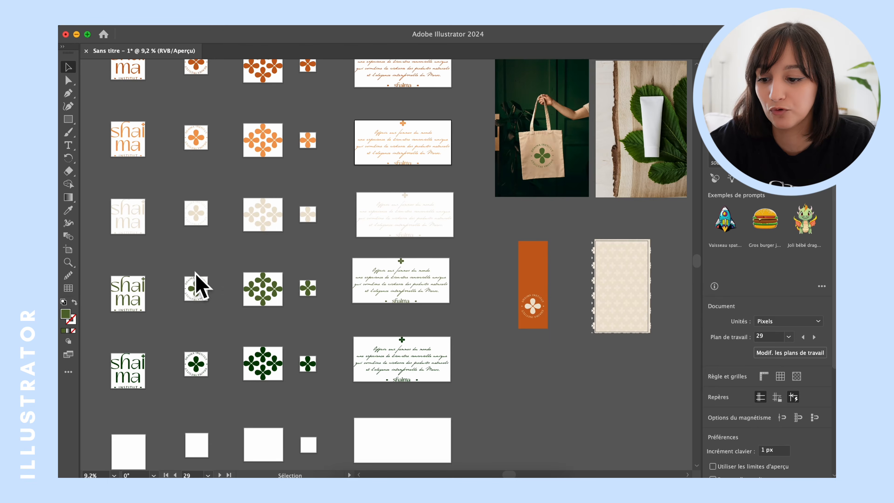
click(196, 286)
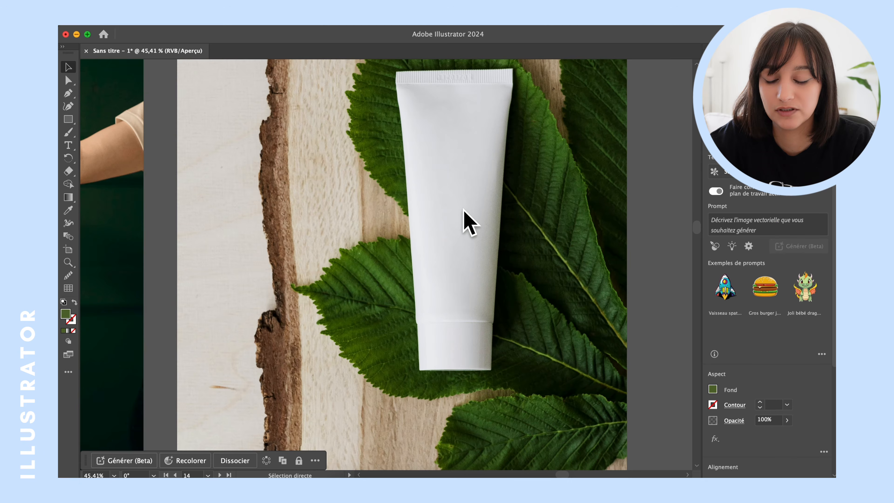
key(super+v)
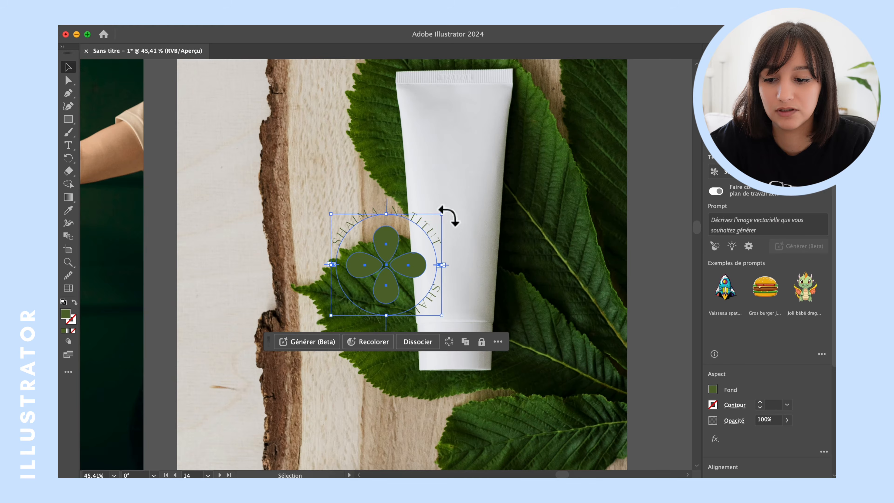
drag(392, 247, 461, 225)
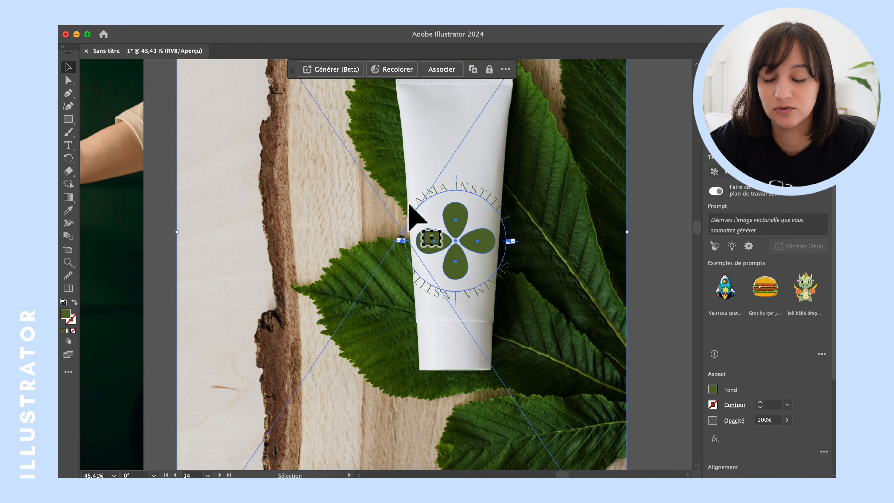
Create a Maquette (Beta) mockup from the emblem and the tube photo, and centre the emblem across the tube
click(218, 26)
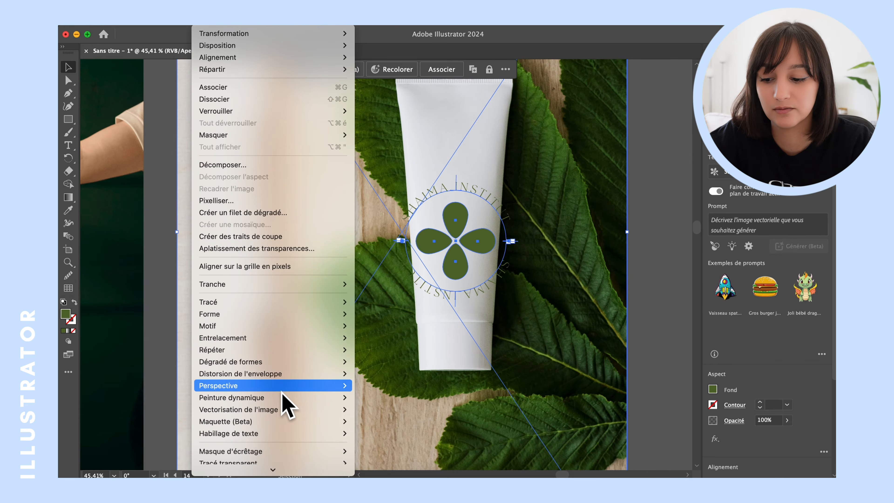
mouse_move(295, 422)
click(367, 423)
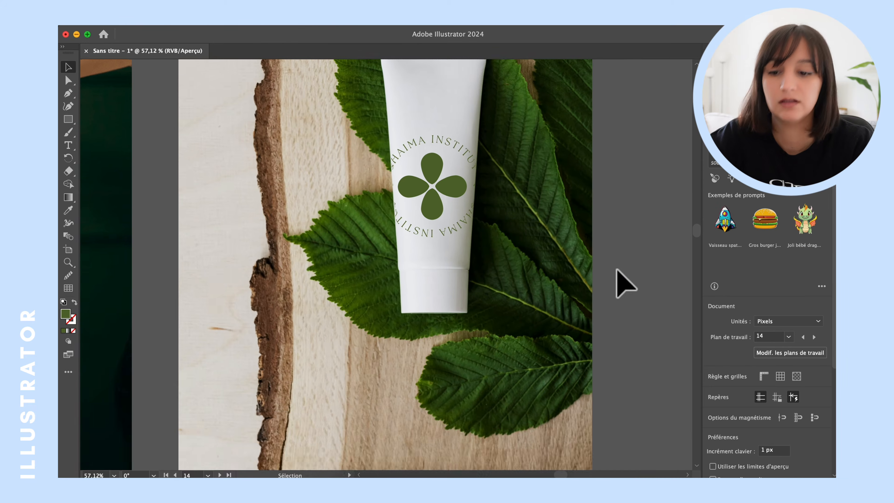
double_click(427, 246)
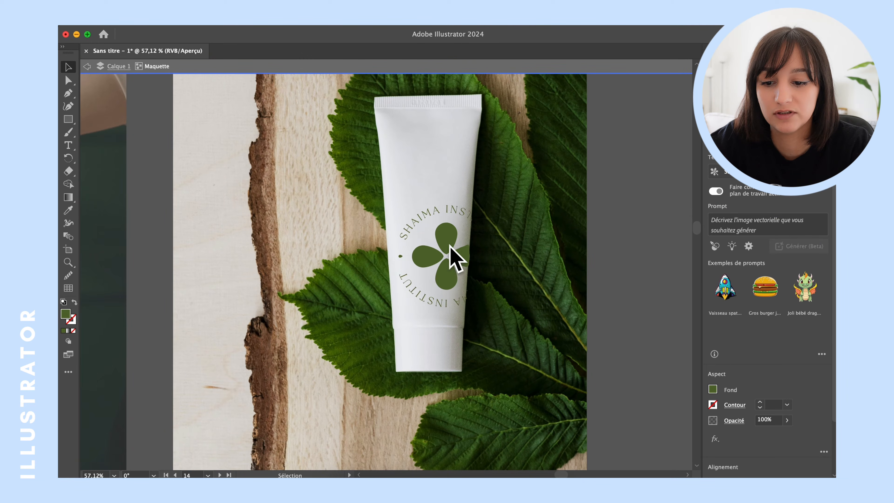
drag(453, 200, 430, 262)
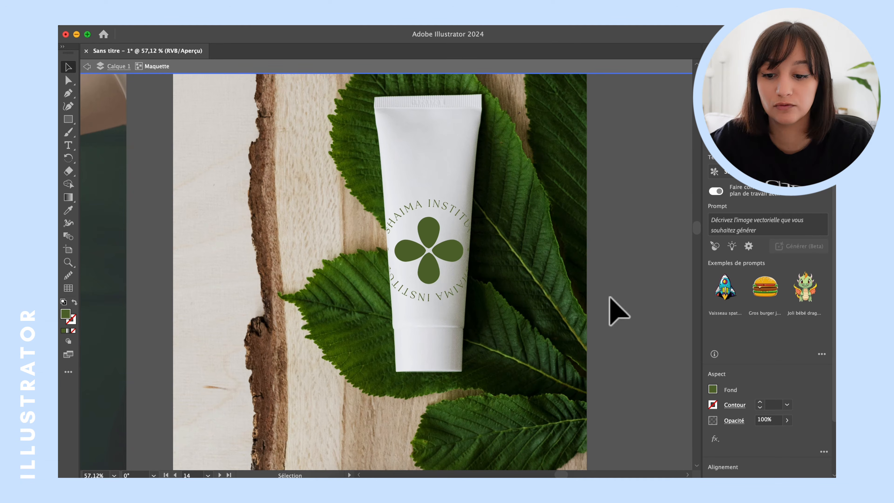
click(617, 309)
Place the beige floral pattern over the larger black panel in the poster photo and scale it down
scroll(617, 310, down, 3)
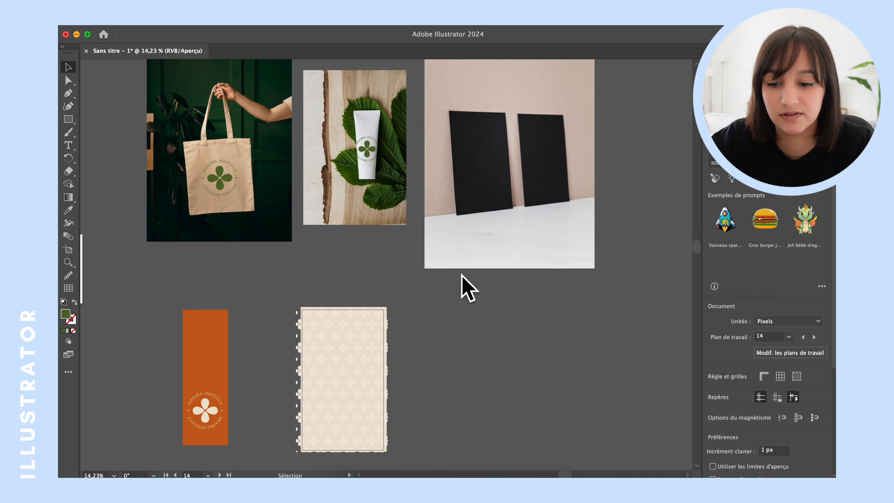
scroll(467, 280, up, 2)
scroll(465, 285, up, 5)
drag(452, 317, 477, 206)
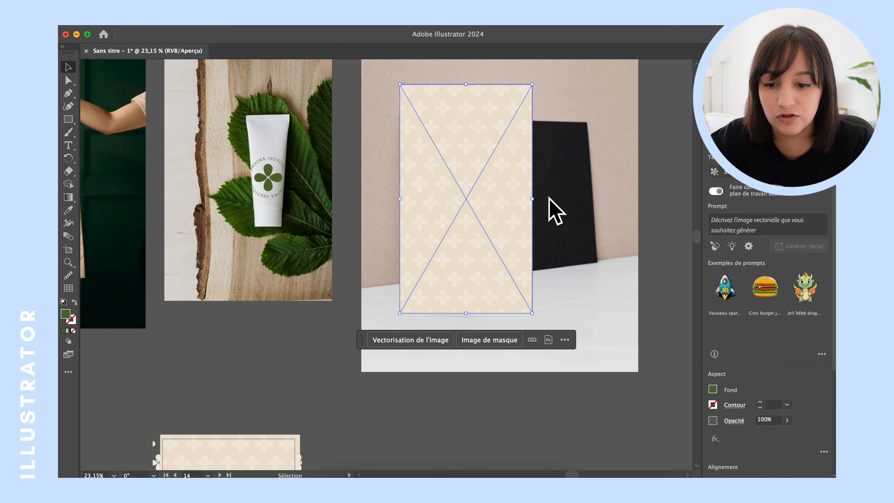
drag(531, 199, 511, 200)
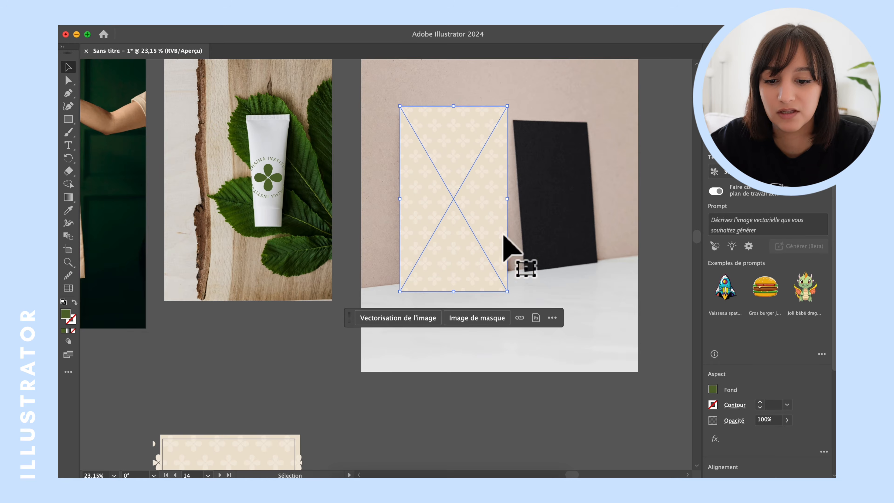
Create a Maquette (Beta) mockup from the floral pattern and the poster photo, and fit the pattern to the larger black panel
click(620, 282)
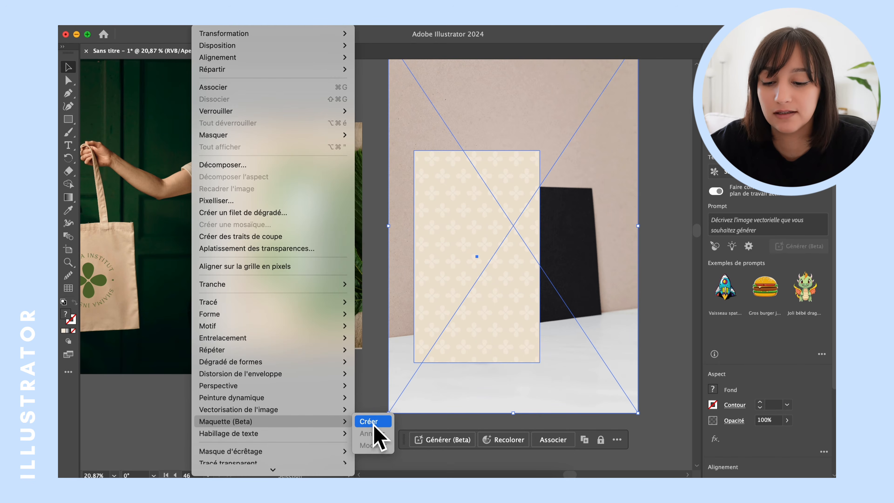
click(370, 422)
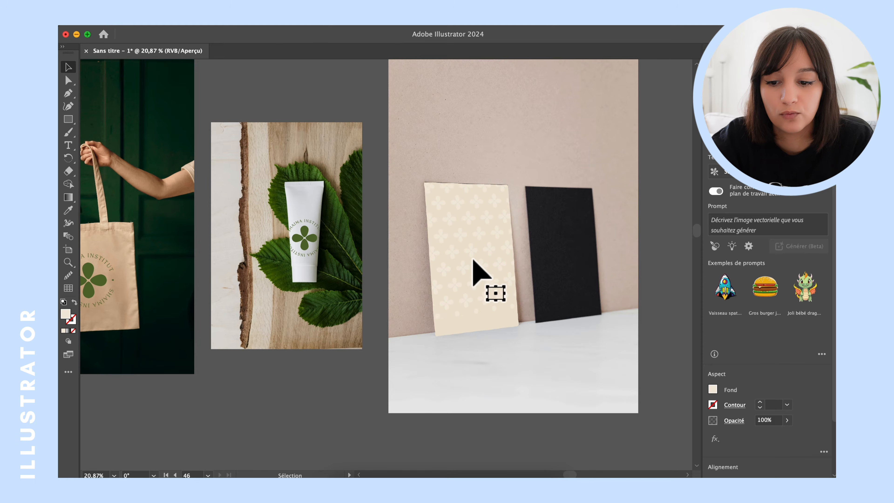
mouse_move(460, 268)
mouse_down()
mouse_move(489, 279)
mouse_move(466, 275)
mouse_up()
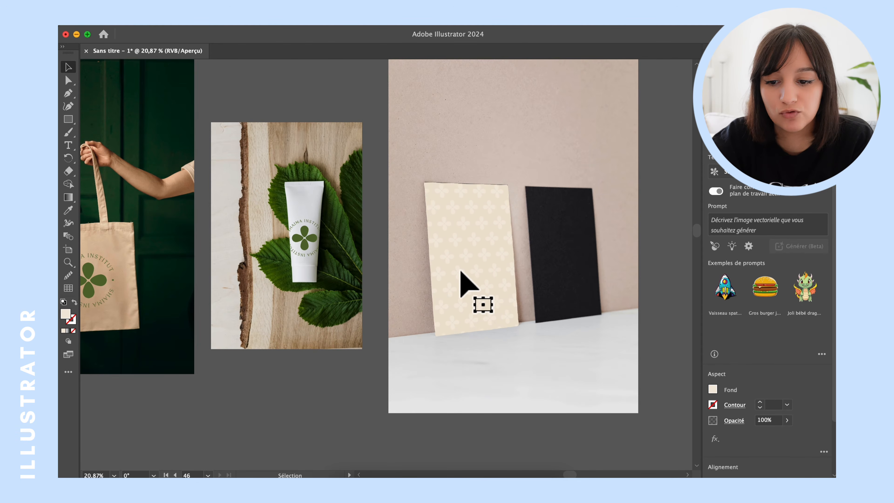
click(667, 295)
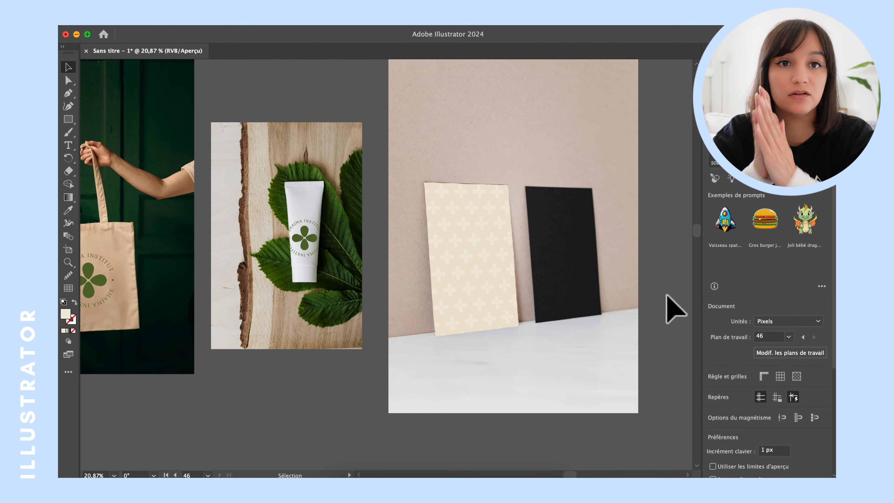
scroll(661, 315, down, 5)
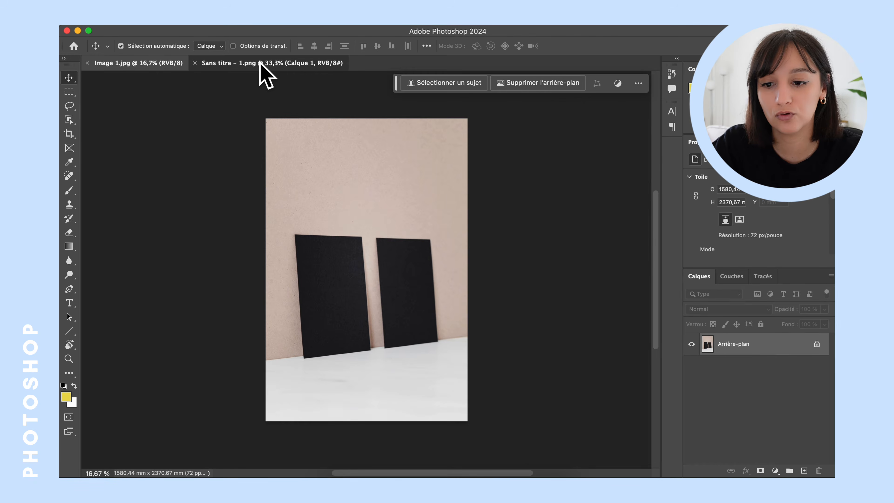
In Photoshop, select and copy the whole beige floral pattern image from Sans titre – 1.png
click(266, 63)
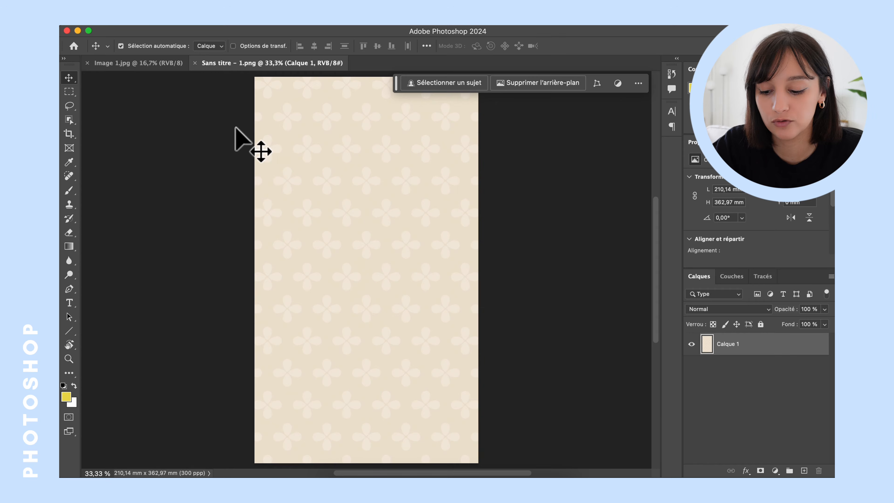
key(super+a)
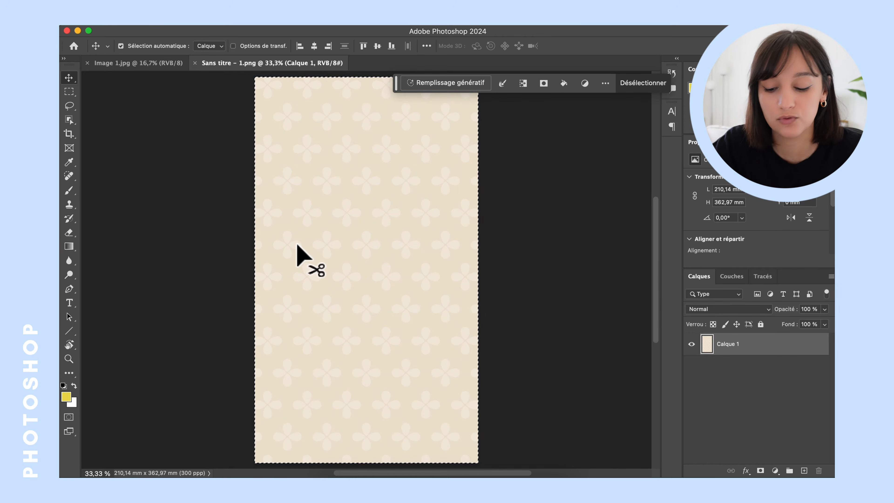
key(super+c)
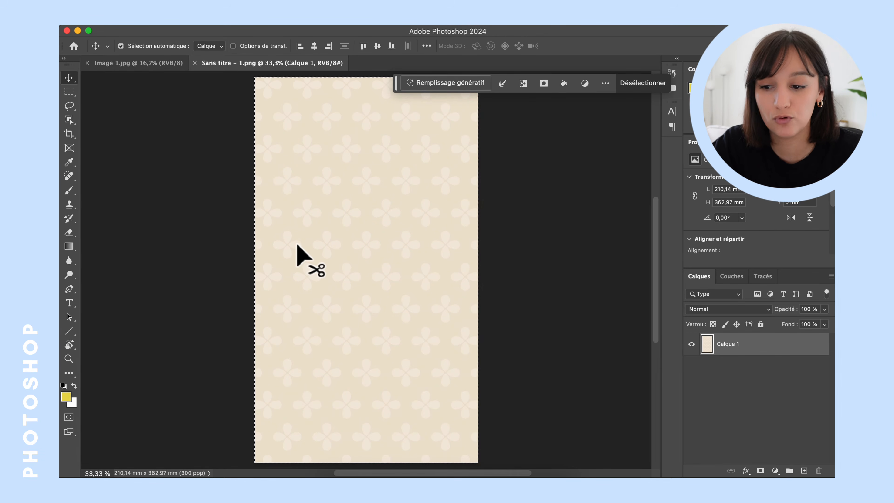
In Image 1.jpg, add an empty layer and open the Point de fuite filter on it
click(143, 63)
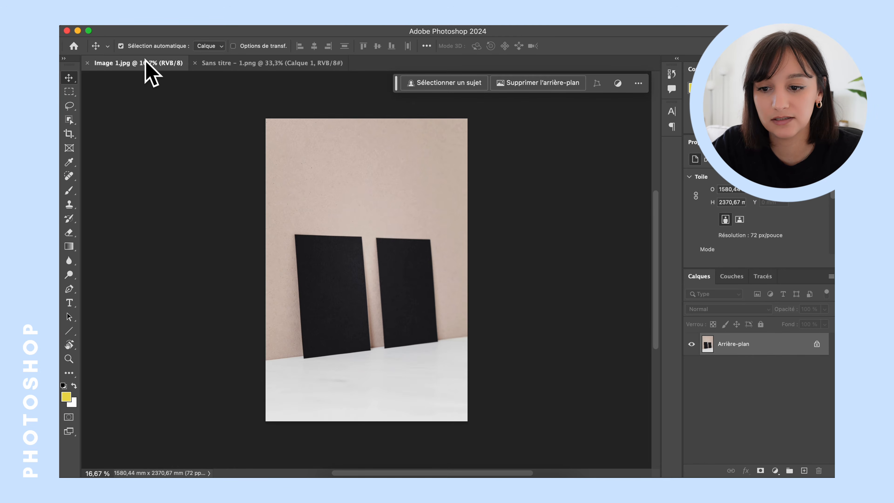
click(804, 470)
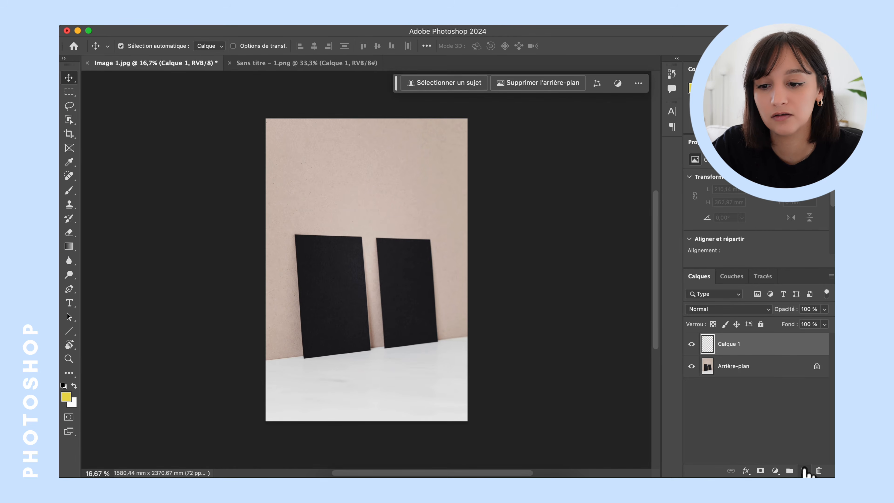
click(366, 26)
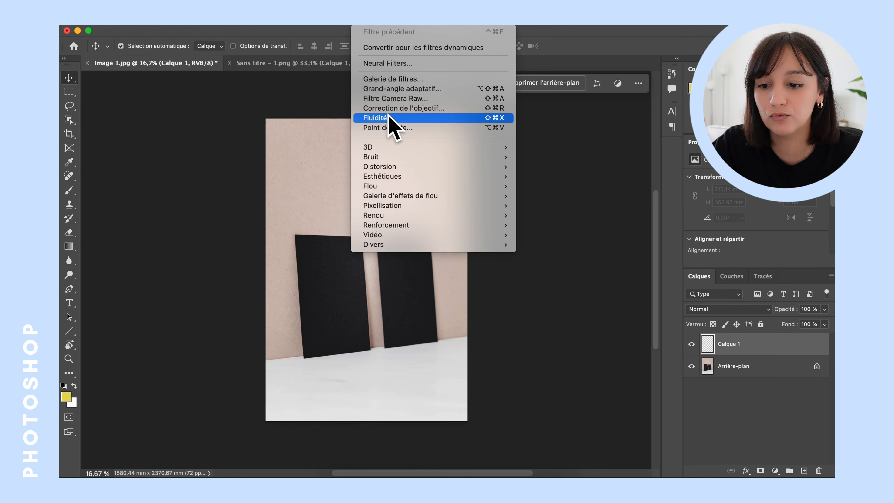
click(392, 128)
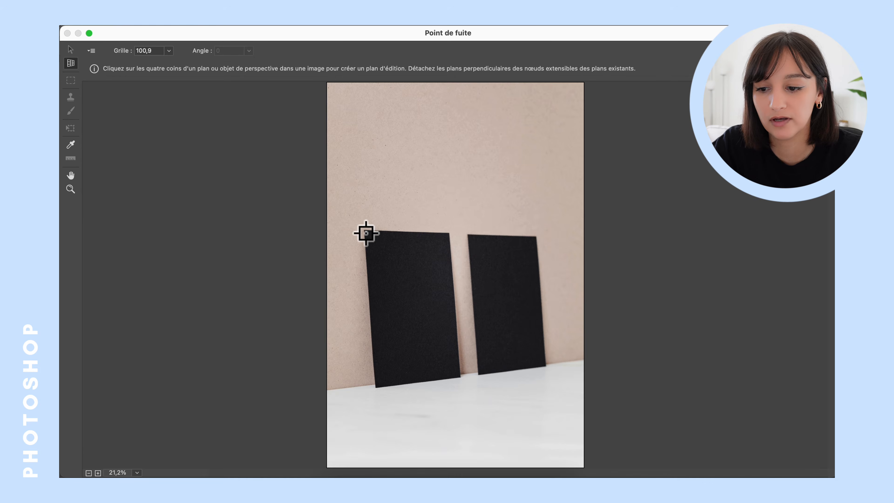
Define a perspective plane on the four corners of the larger black panel
click(364, 229)
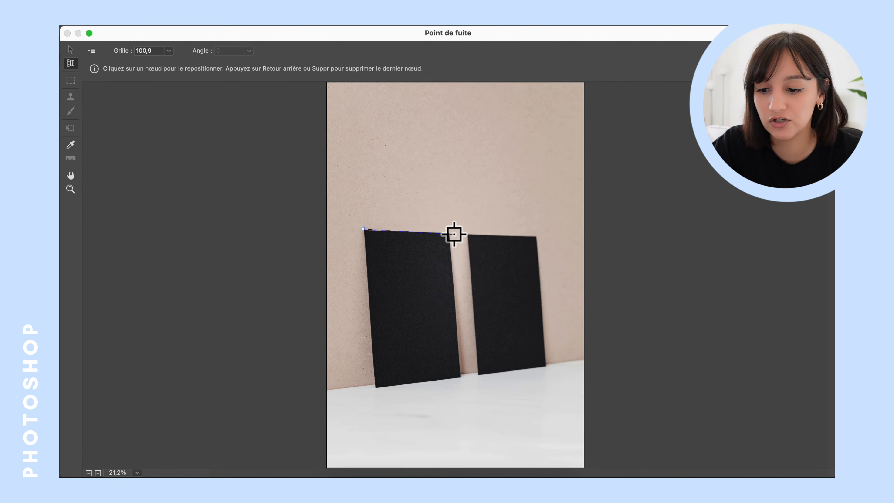
click(449, 233)
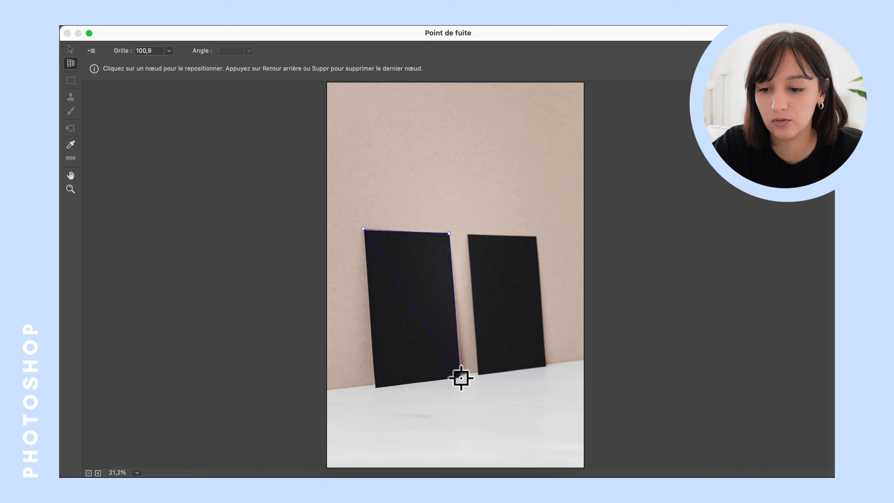
click(460, 378)
click(376, 387)
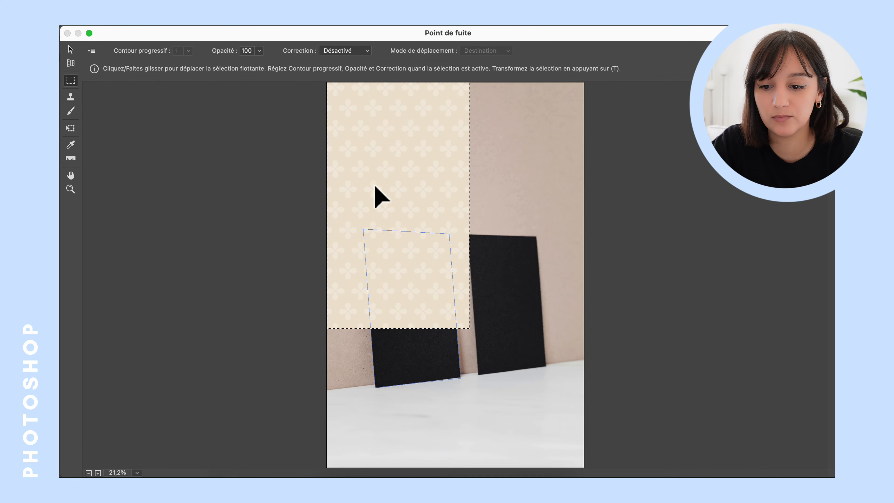
Fit the pasted floral pattern into the panel's perspective plane and open the blend mode choices of the pattern layer
drag(375, 186, 404, 261)
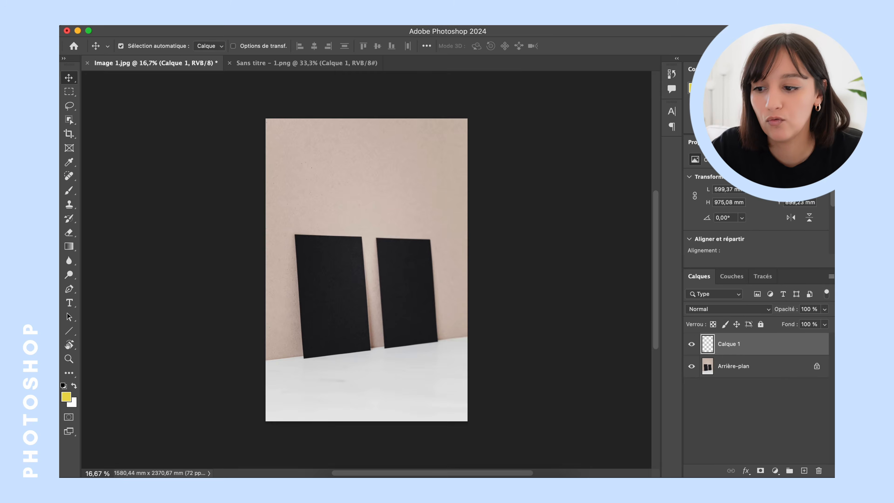
click(768, 309)
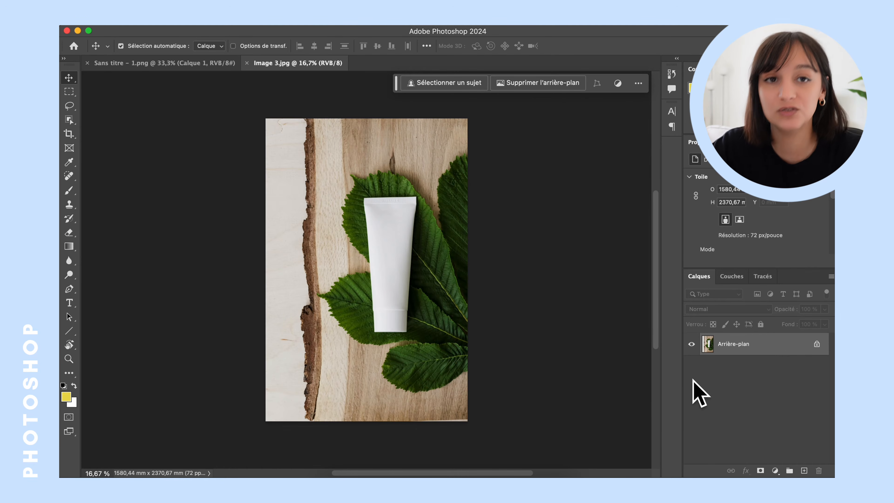
In Image 3.jpg, unlock the background layer and add an empty layer above it
click(816, 343)
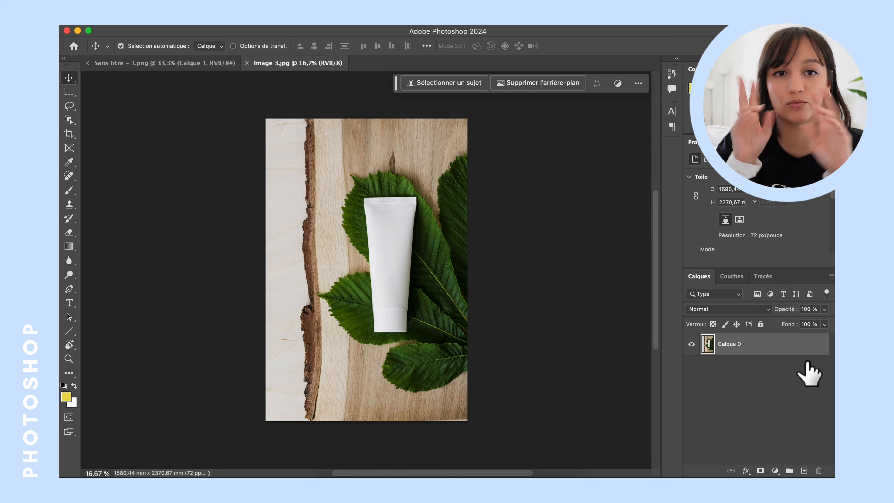
key(super+plus)
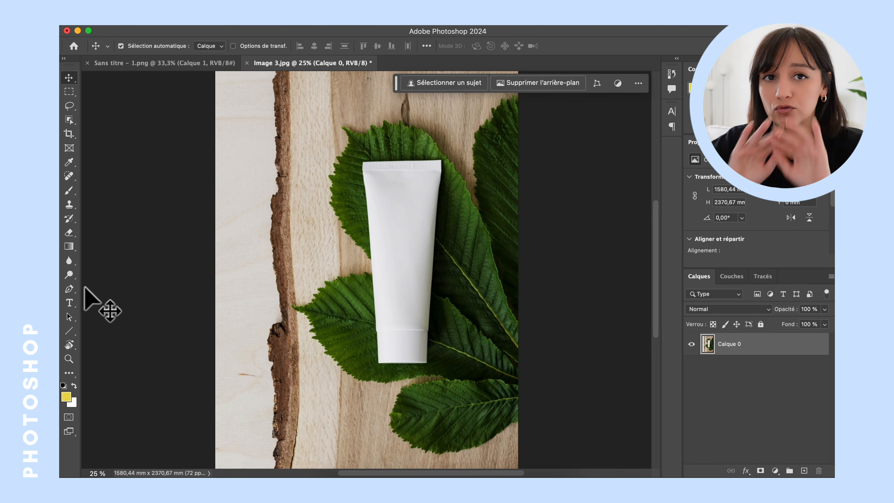
key(super+shift+alt+n)
Draw a yellow rectangle of about 1157 × 2387 px over the tube's body and convert it to a smart object
drag(69, 330, 98, 329)
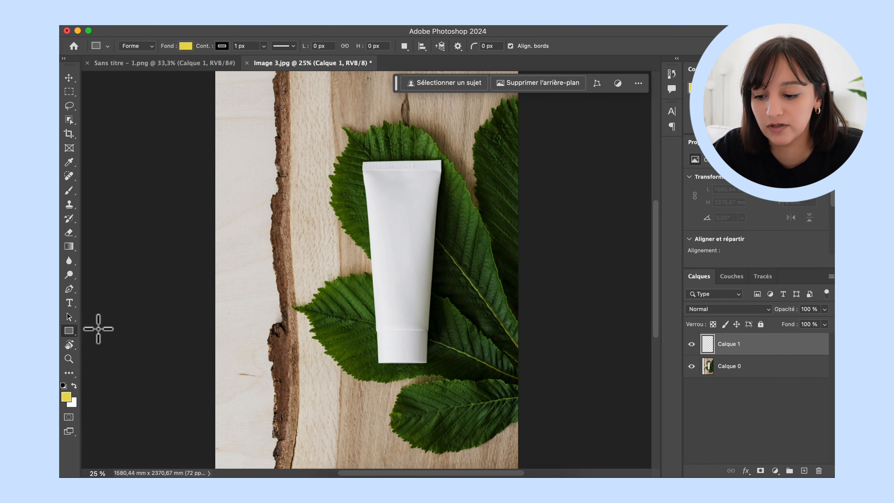
drag(363, 170, 440, 331)
right_click(409, 272)
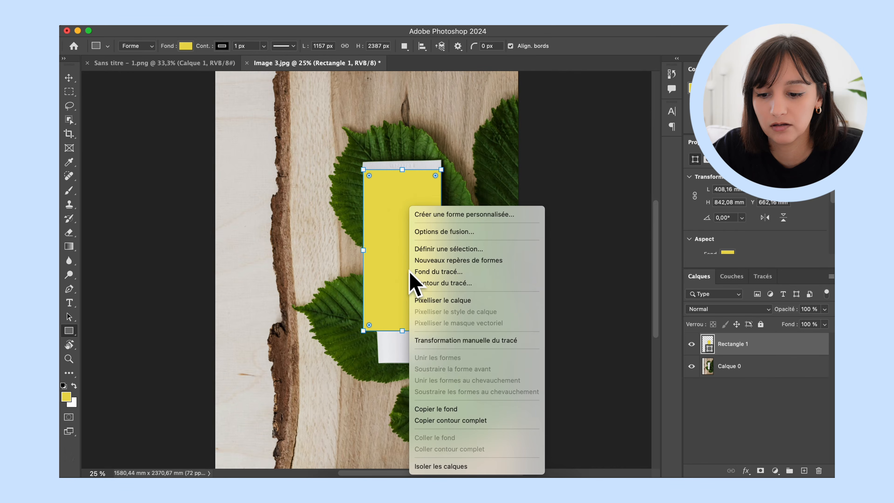
click(750, 357)
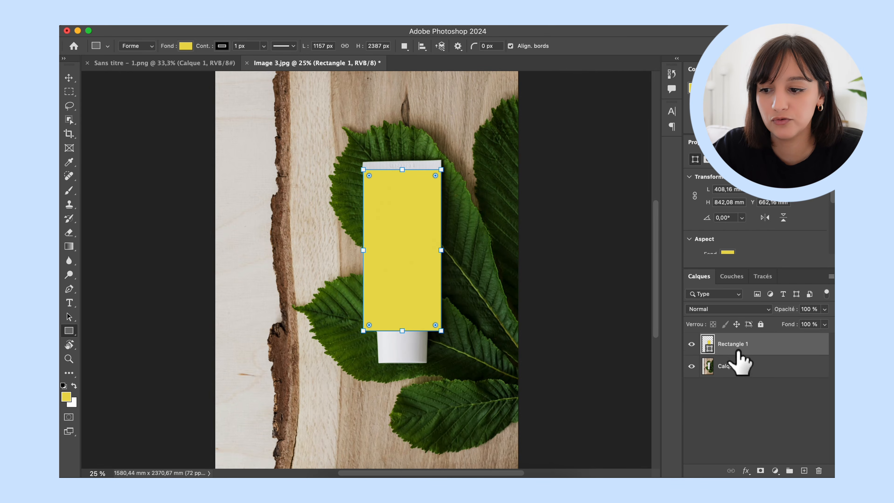
right_click(739, 359)
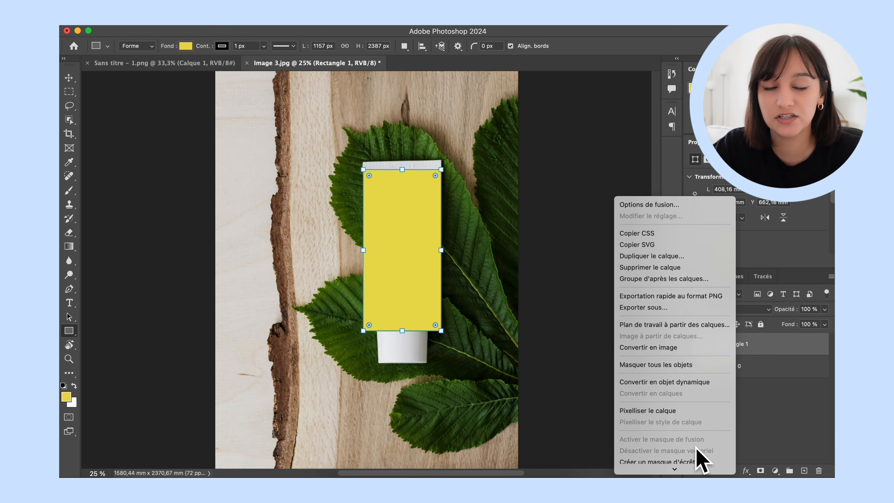
click(702, 382)
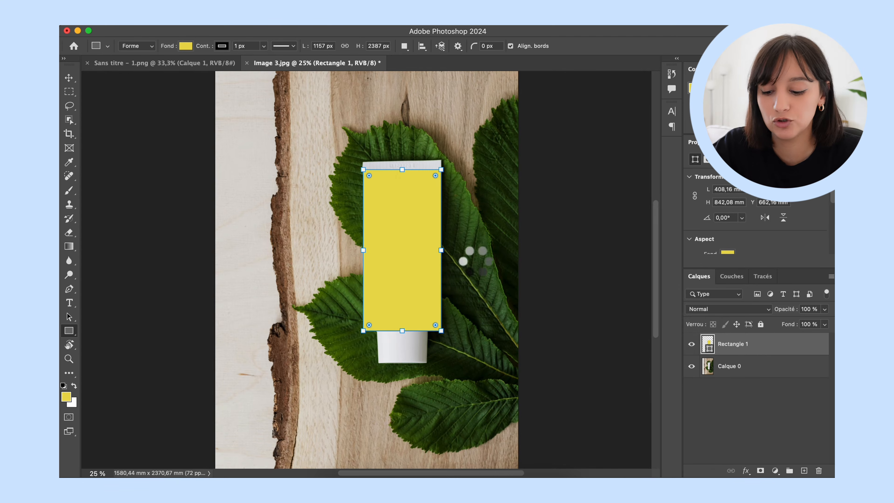
Start a Déformation (warp) of the yellow smart object and set its guide density to 4
key(super+t)
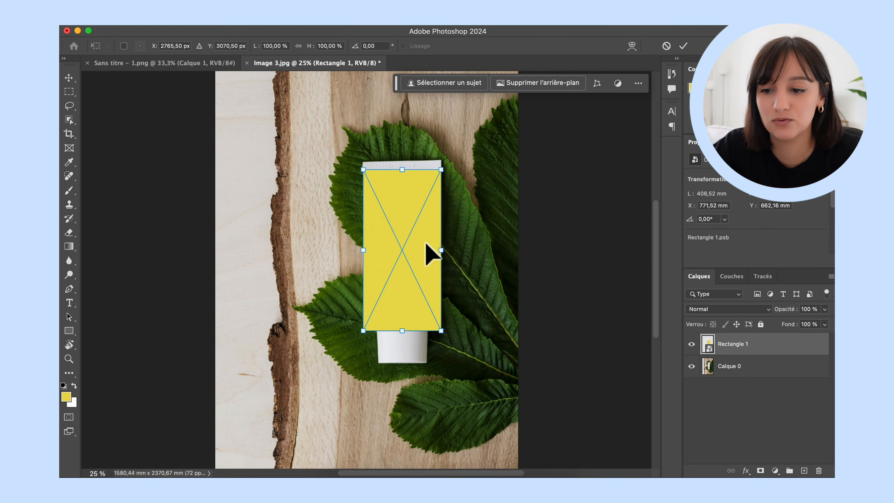
right_click(427, 242)
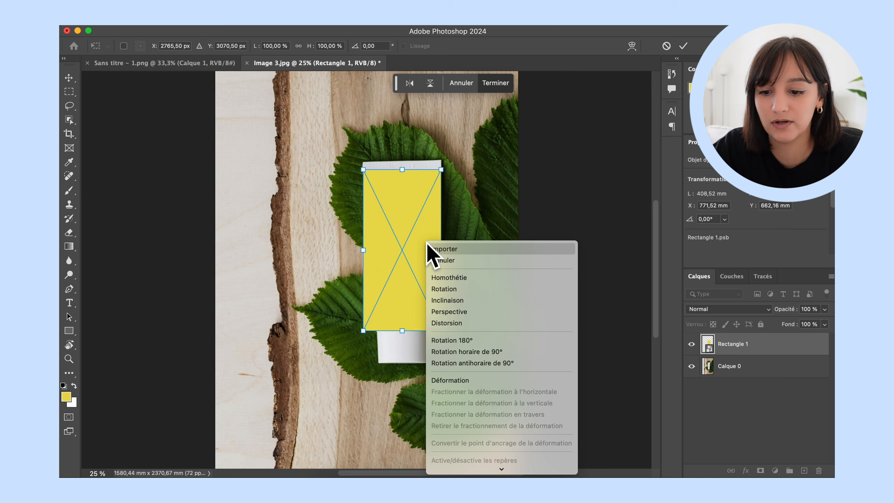
click(455, 380)
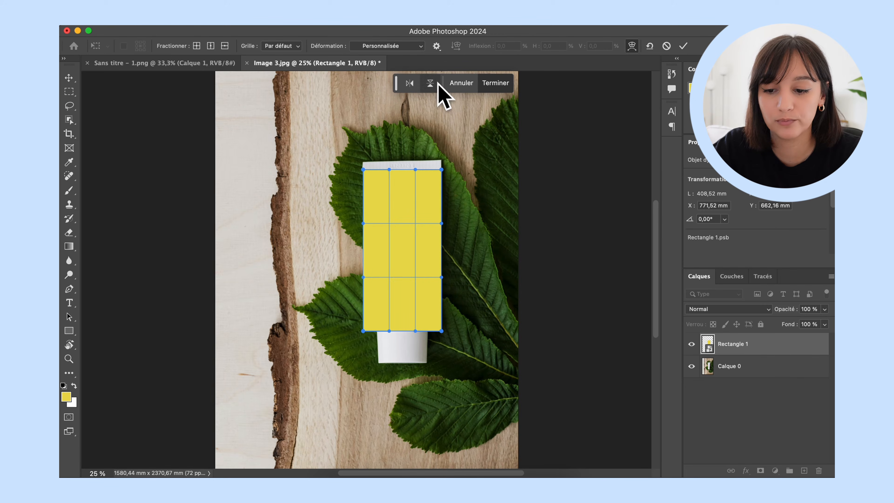
click(437, 46)
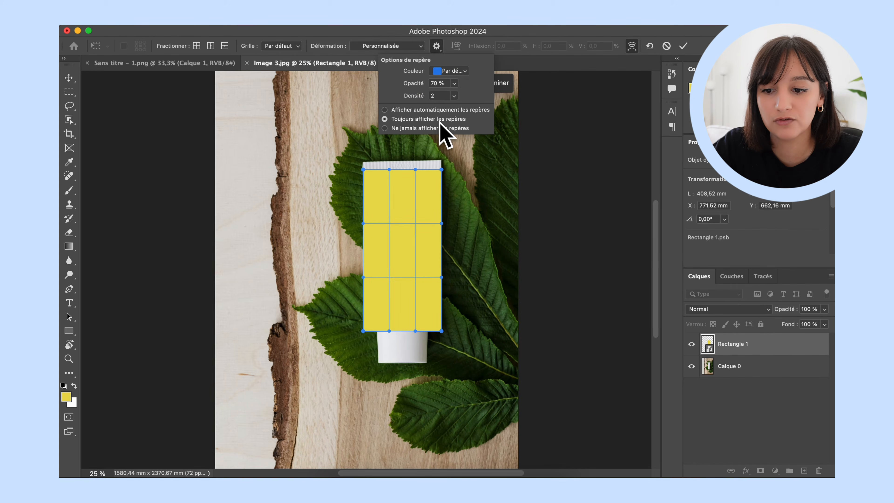
drag(445, 110, 453, 109)
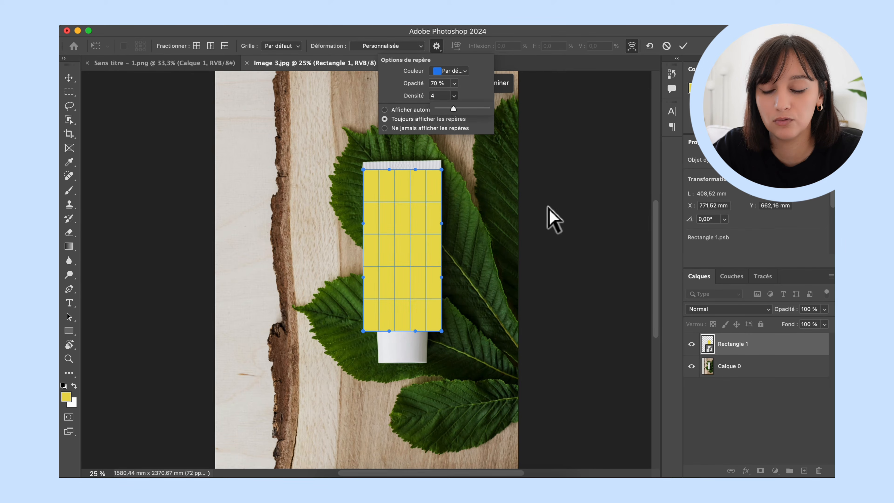
Warp the yellow rectangle's lower corners and side handles inward to follow the tube's tapered outline
click(364, 337)
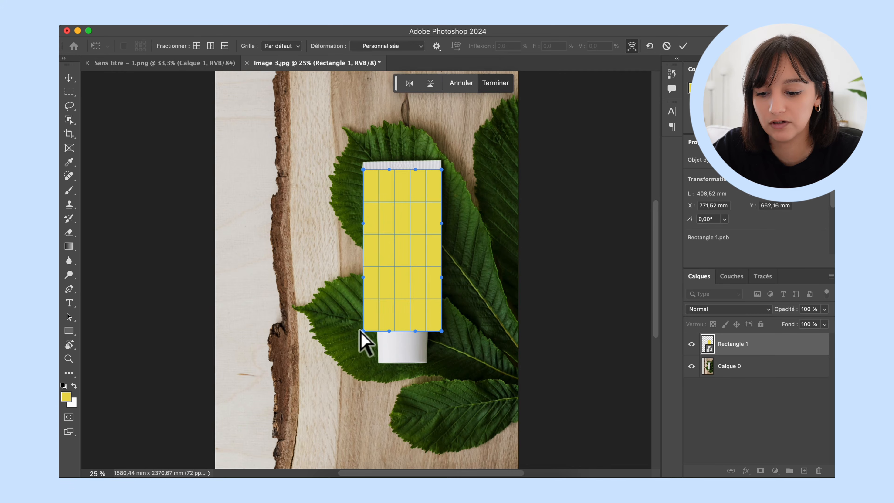
drag(363, 331, 377, 330)
mouse_move(363, 278)
mouse_down()
mouse_move(372, 268)
mouse_move(373, 279)
mouse_up()
drag(441, 331, 430, 330)
drag(441, 277, 432, 280)
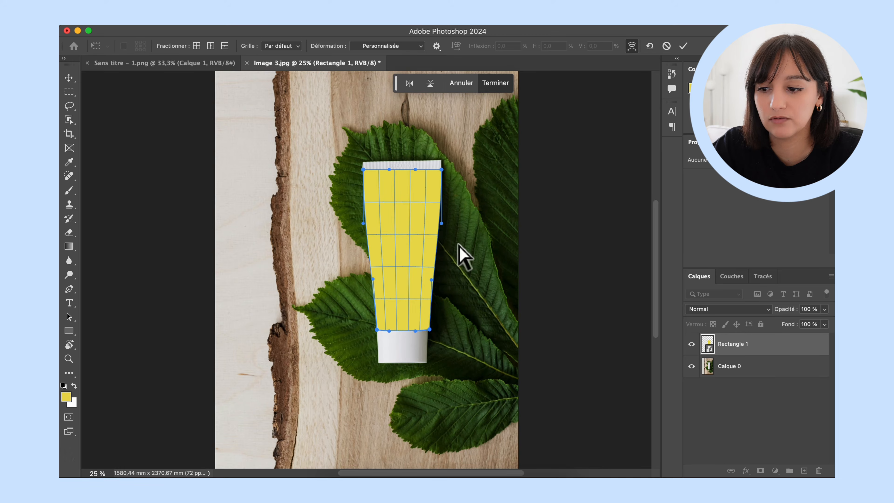
Open the smart object's contents, cover the yellow rectangle with the copied floral pattern, and save and close it
click(709, 347)
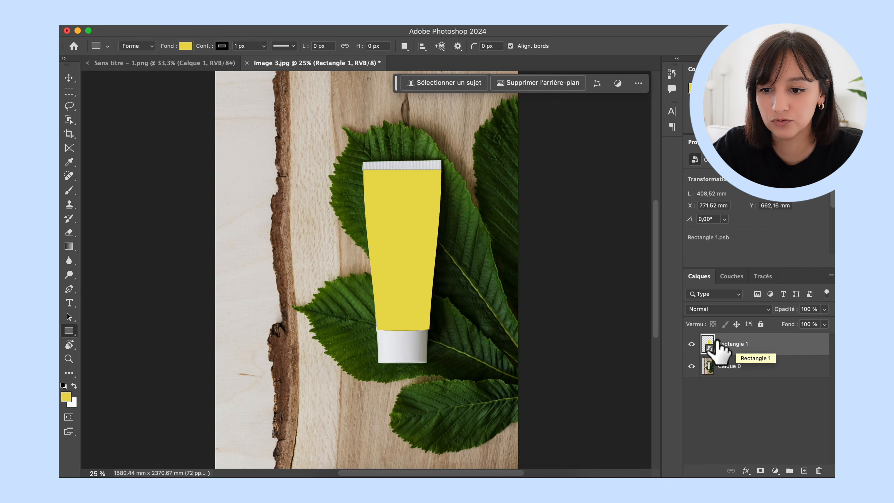
double_click(707, 343)
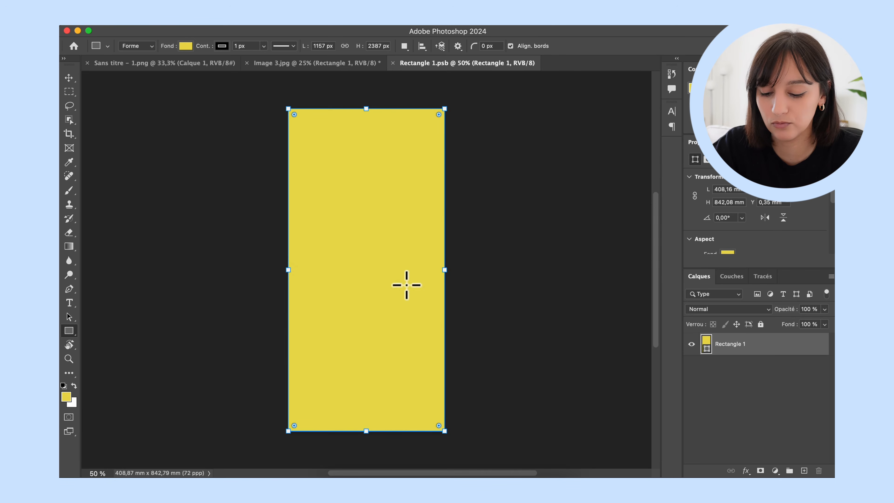
key(super+v)
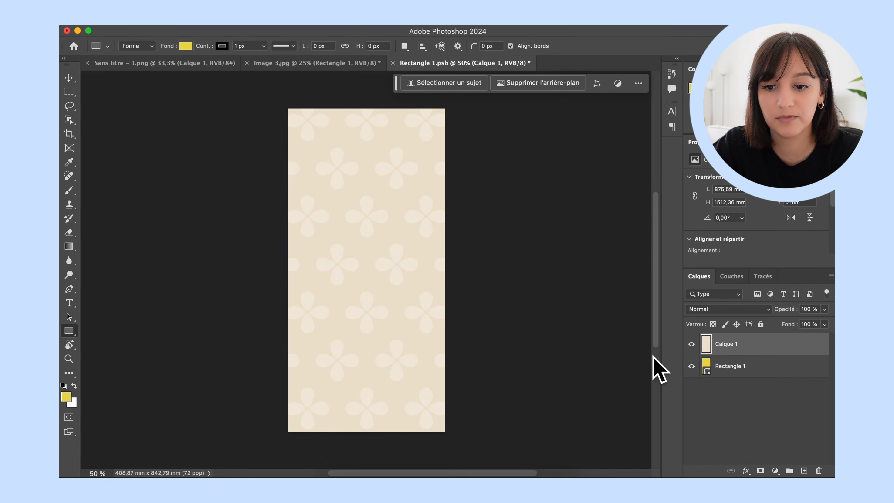
click(392, 63)
click(458, 196)
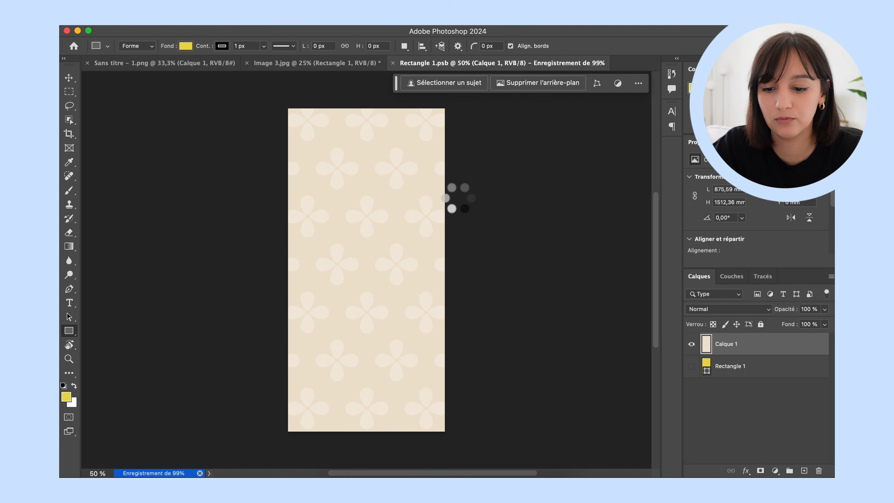
Refine the warp of the patterned smart object by adjusting its lower corner and upper side handles to the tube's edges
key(super+t)
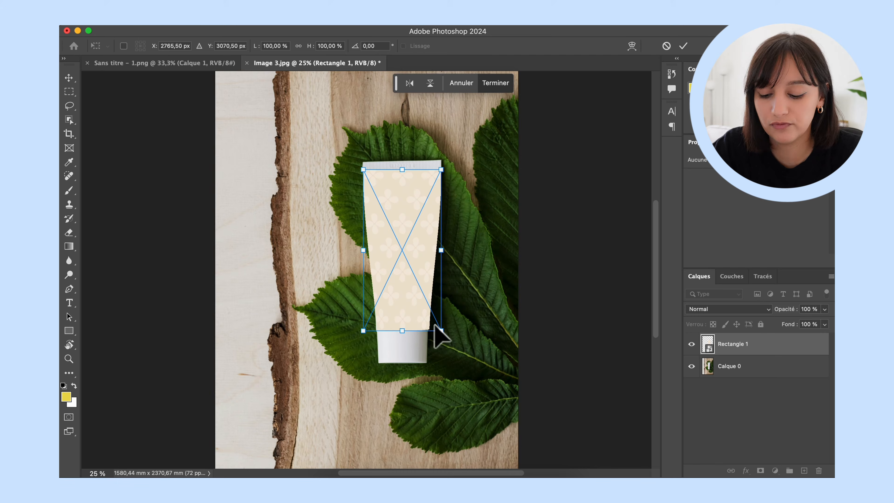
right_click(417, 289)
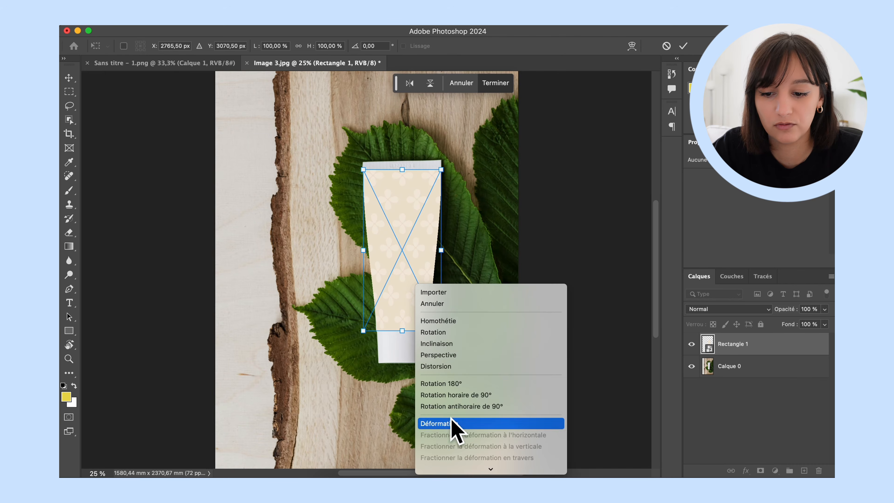
click(455, 423)
drag(441, 331, 428, 329)
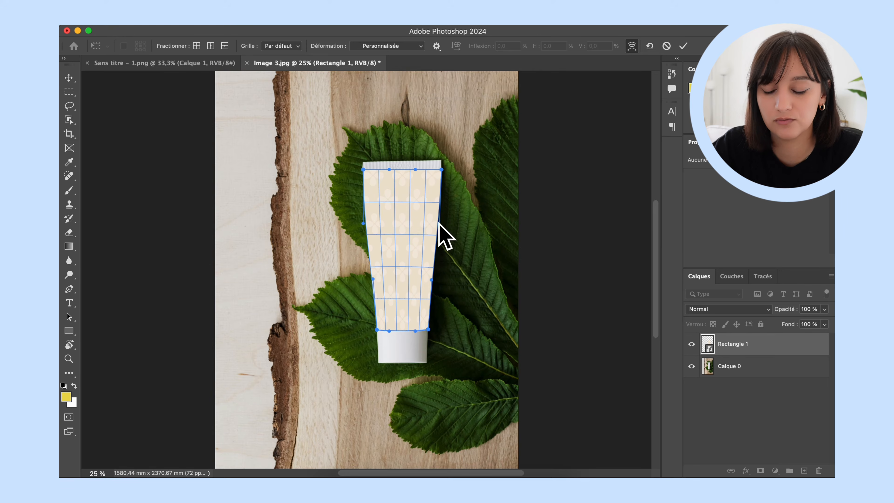
drag(363, 224, 367, 223)
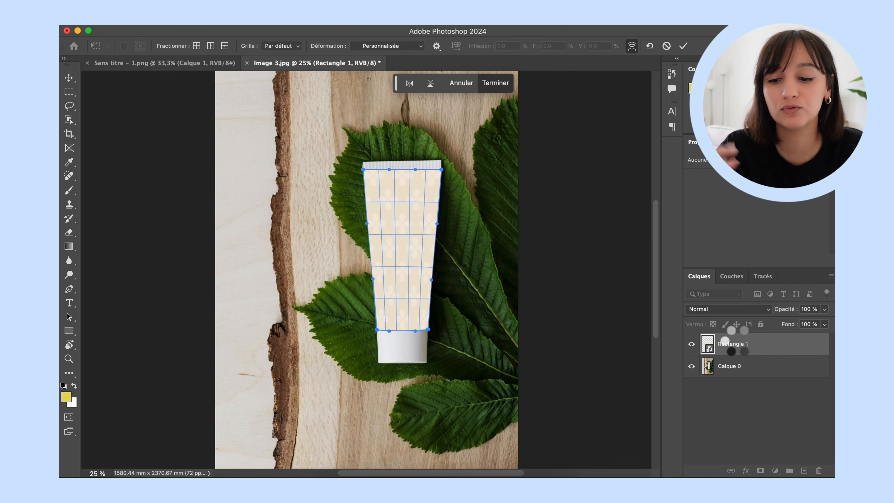
key(Return)
Set the blend mode of the patterned Rectangle 1 layer to Densité linéaire +
click(739, 309)
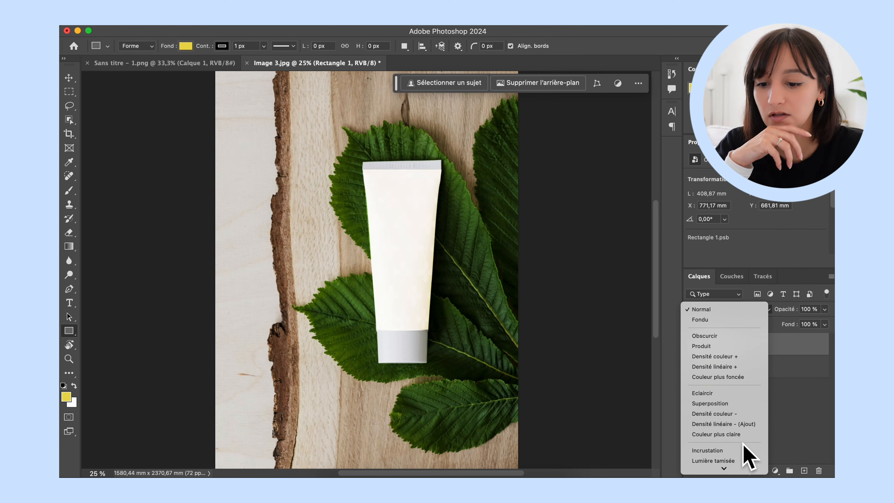
scroll(743, 444, down, 5)
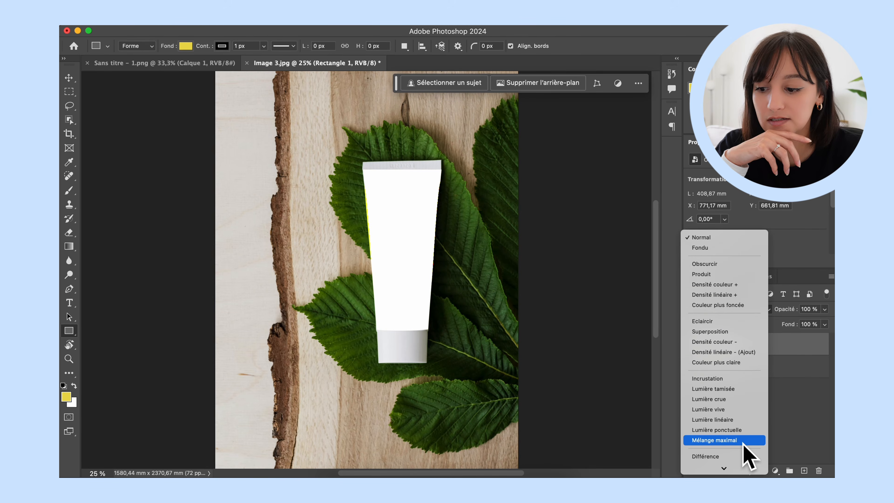
click(752, 295)
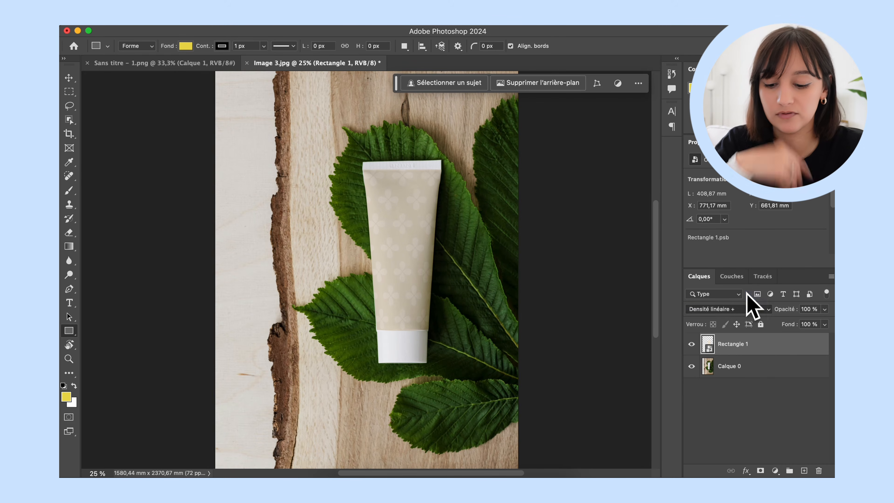
scroll(390, 252, up, 6)
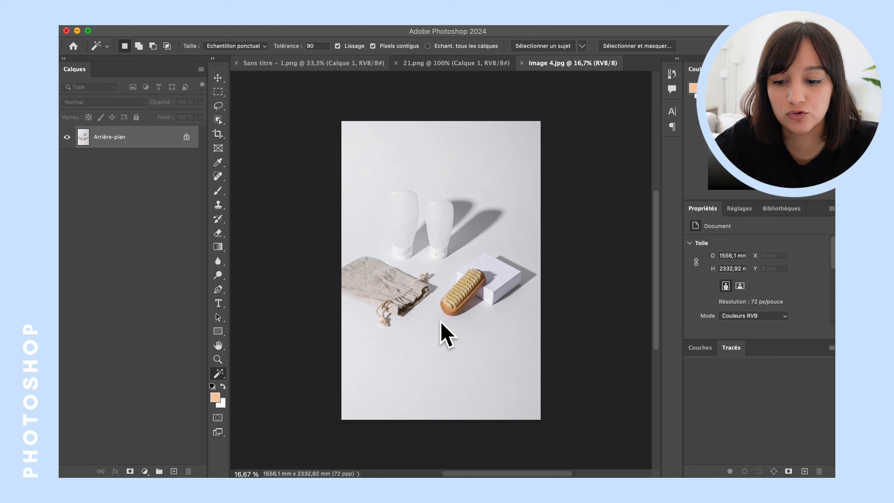
Lasso the two white tubes with their shadows in Image 4.jpg and remove them with a content-aware fill
scroll(441, 322, up, 3)
key(super+plus)
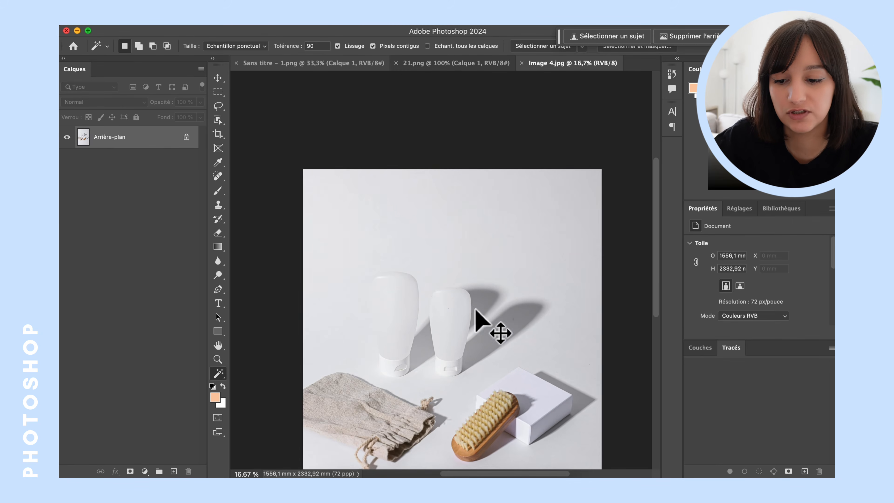
scroll(472, 307, down, 3)
scroll(471, 307, up, 1)
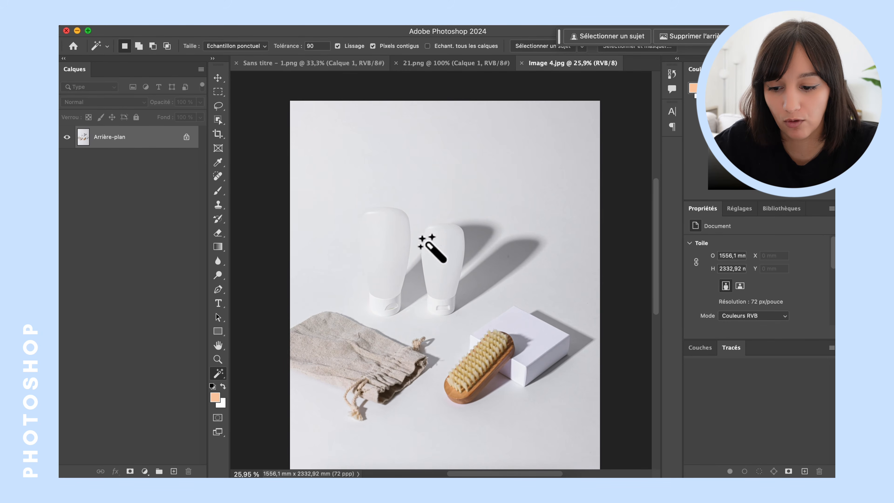
click(219, 105)
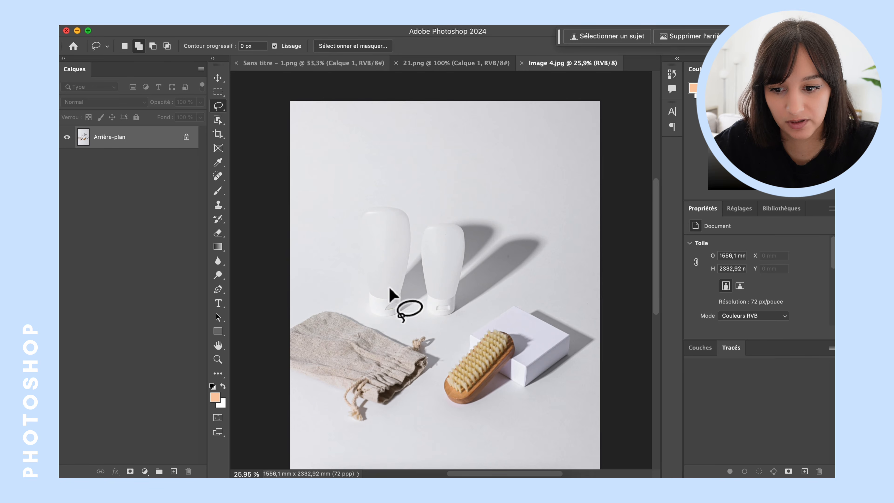
mouse_move(435, 187)
mouse_down()
mouse_move(357, 189)
mouse_move(340, 257)
mouse_move(354, 304)
mouse_move(378, 317)
mouse_move(454, 318)
mouse_move(520, 287)
mouse_move(570, 205)
mouse_move(435, 187)
mouse_up()
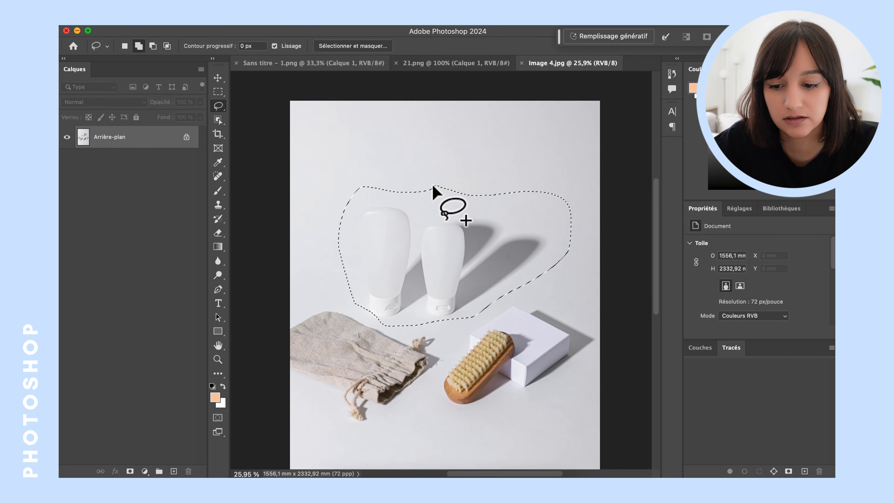
right_click(433, 256)
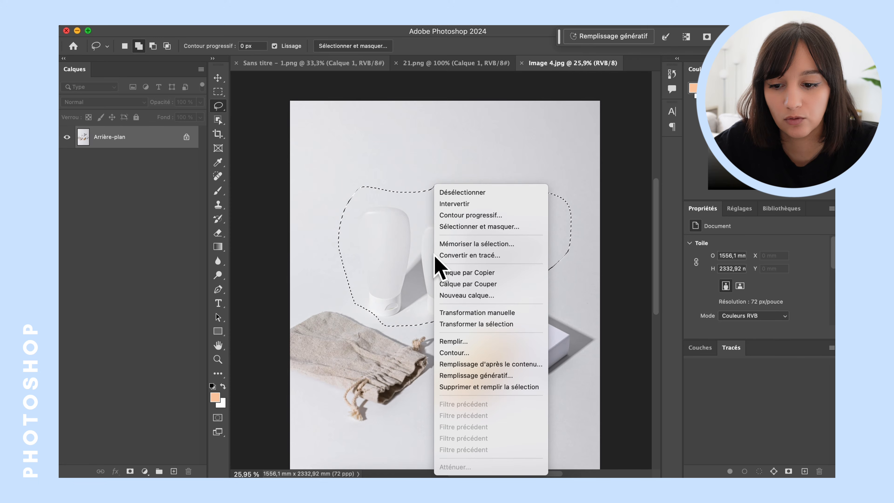
click(464, 340)
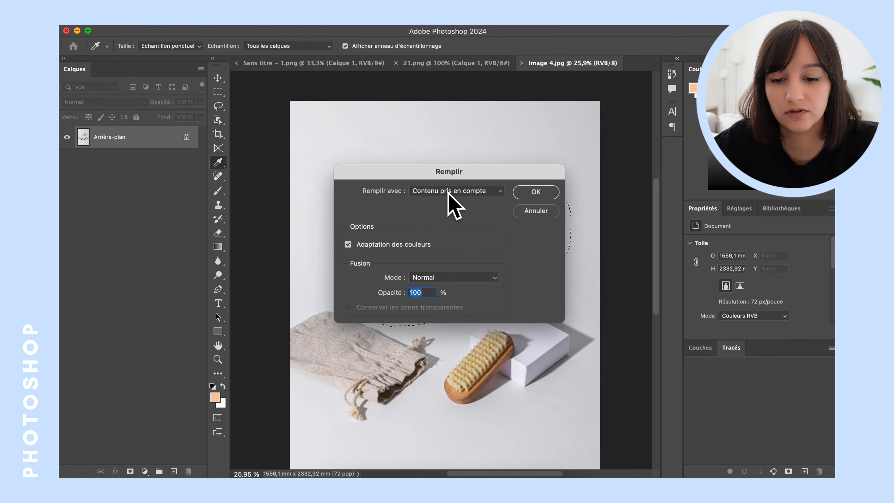
click(538, 194)
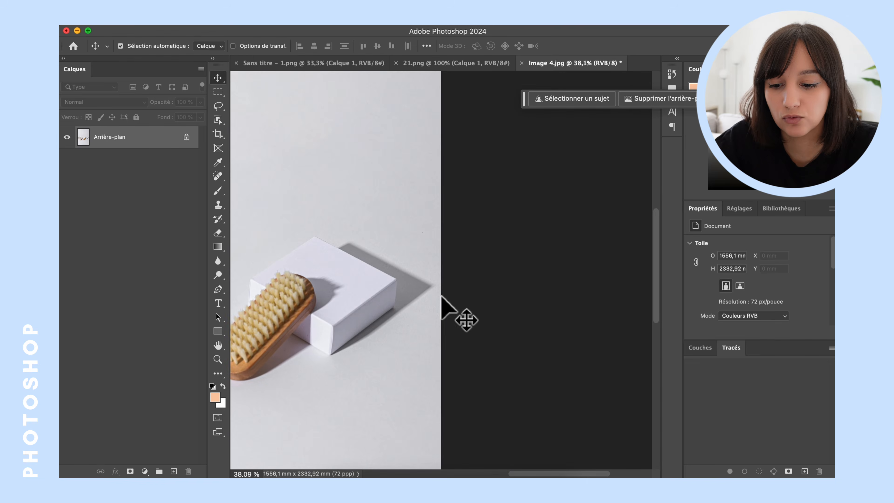
Add an empty layer above the background of Image 4.jpg and copy the whole floral pattern from Sans titre – 1.png
scroll(442, 296, up, 5)
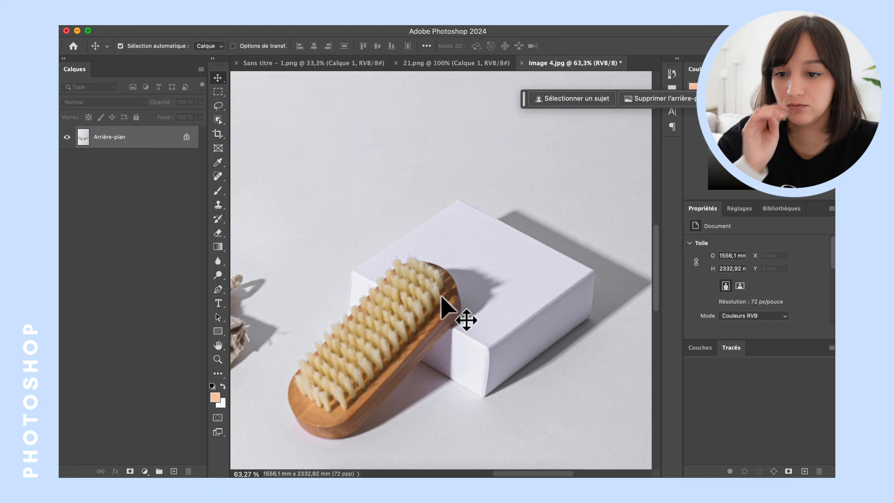
click(360, 24)
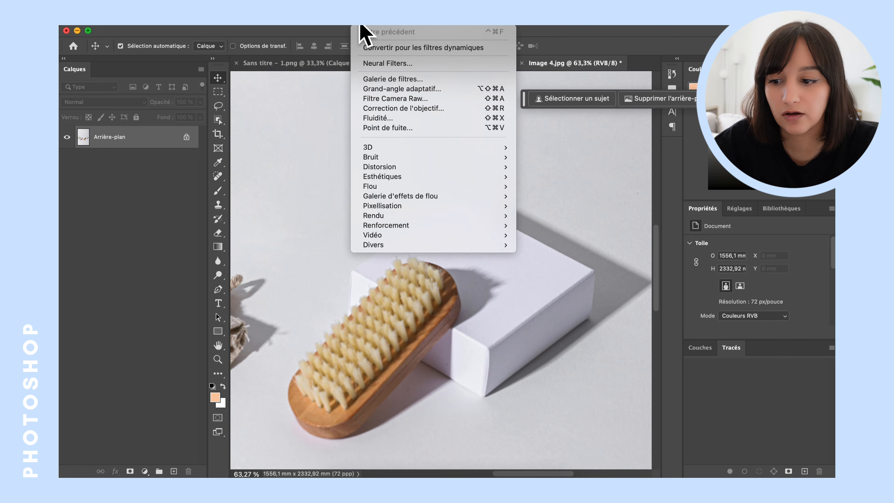
click(169, 162)
click(174, 471)
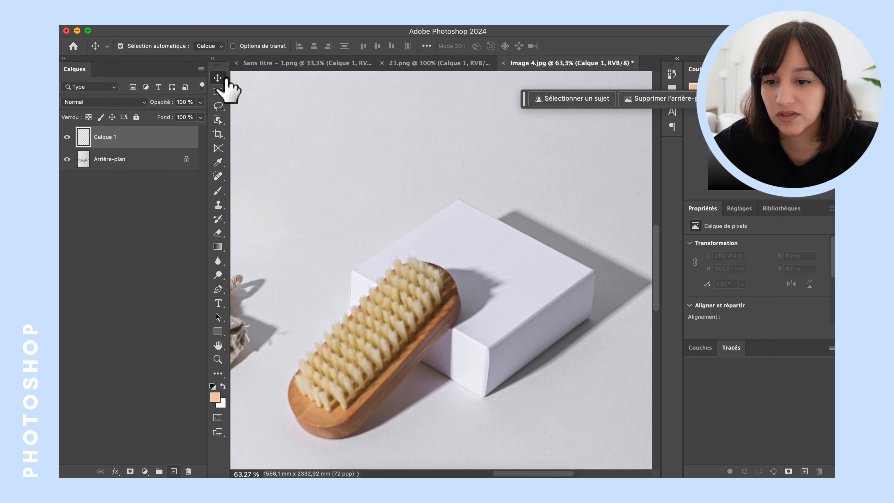
click(321, 64)
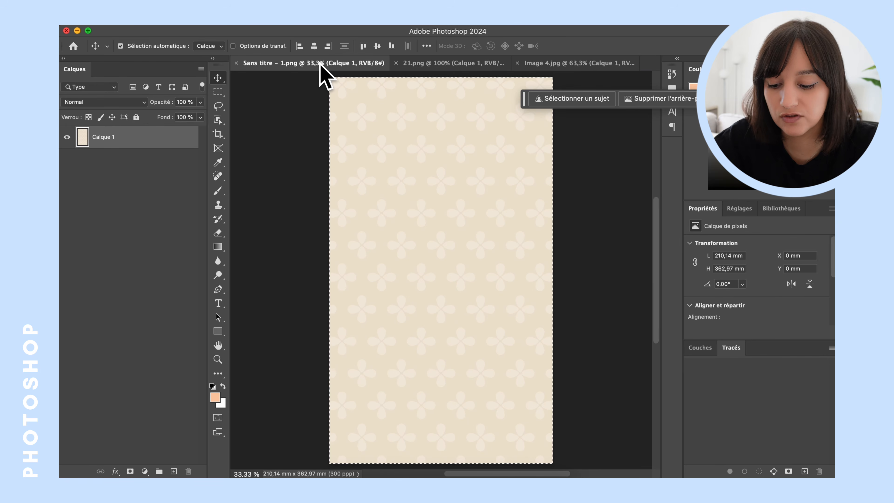
click(536, 63)
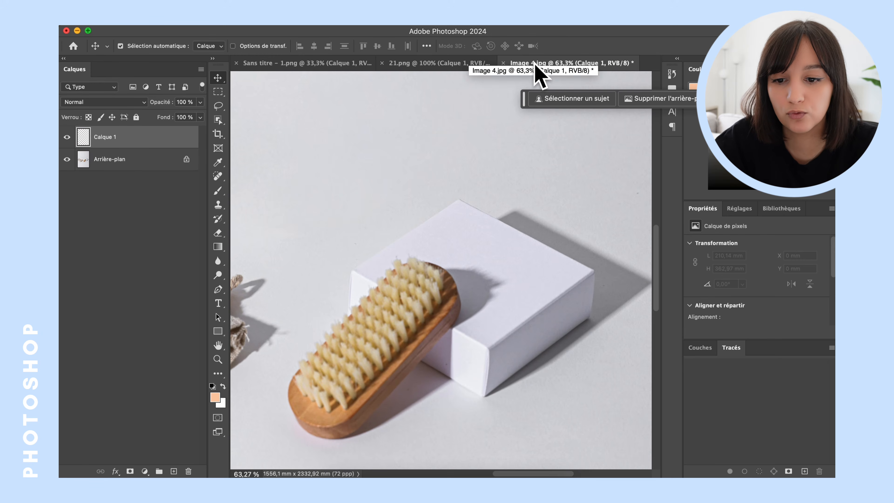
Open the Vanishing Point filter (Point de fuite) and define a perspective plane on the four corners of the box's top face
click(365, 25)
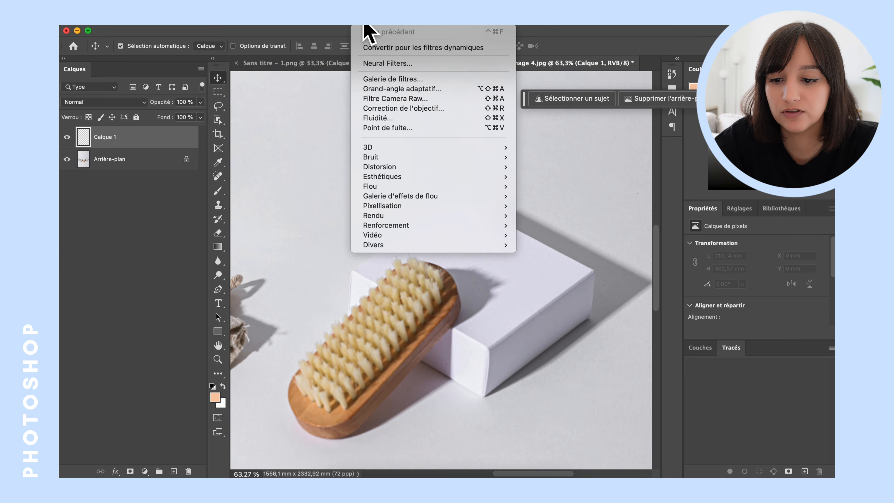
click(390, 127)
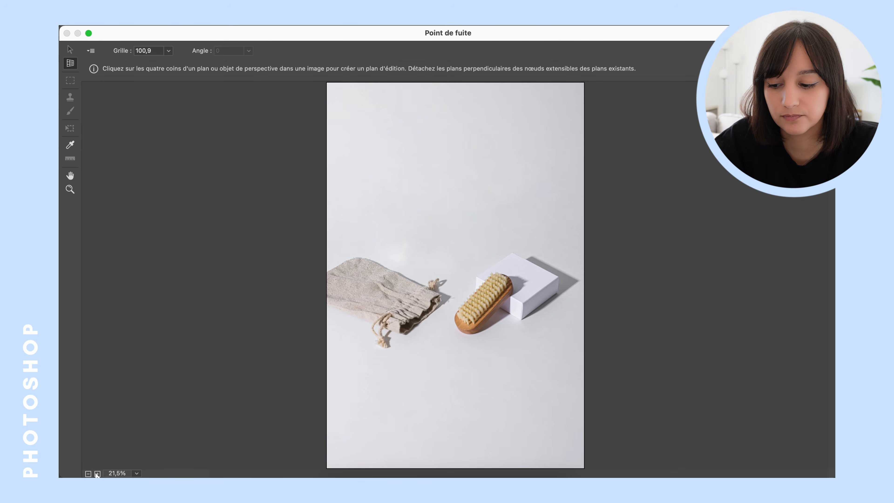
click(97, 474)
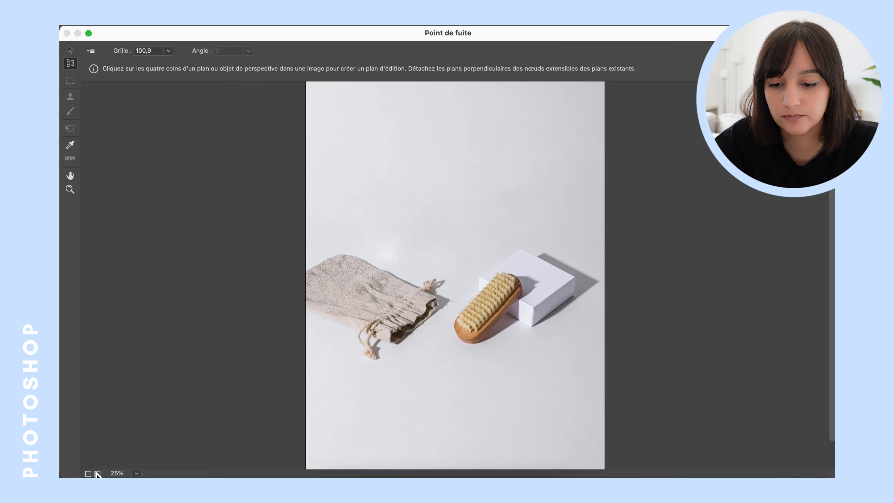
click(97, 474)
click(97, 474)
click(97, 474)
scroll(447, 421, right, 2)
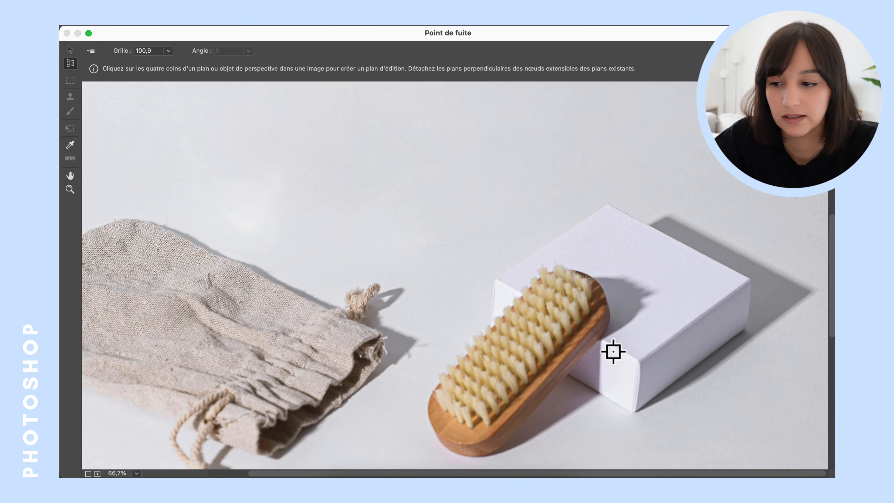
click(496, 280)
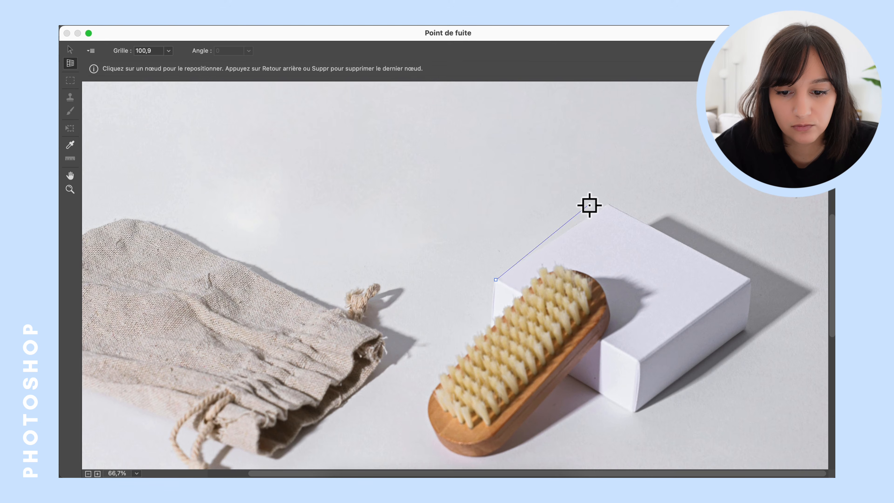
click(608, 203)
click(751, 280)
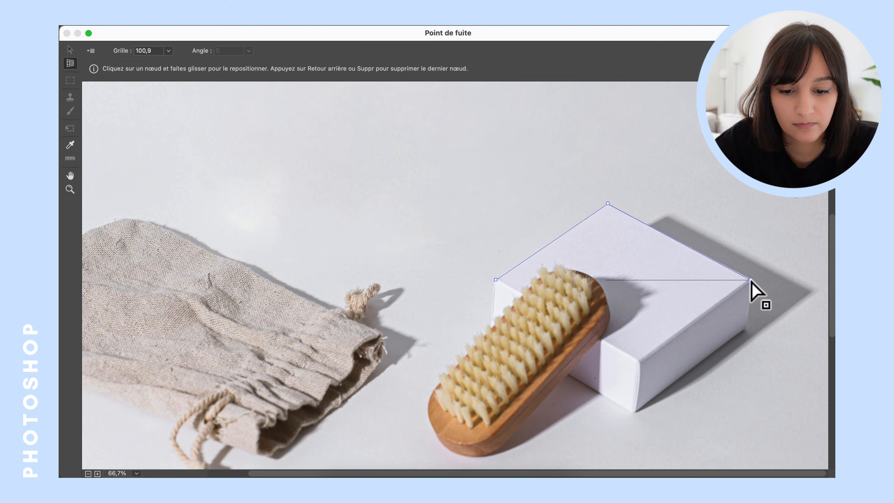
click(639, 362)
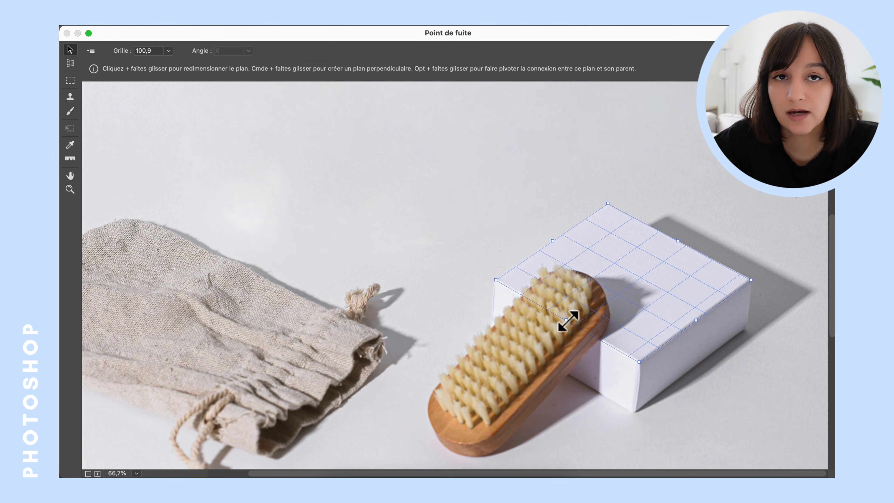
Extend perpendicular planes from the top plane down over the box's two visible side faces
key(super)
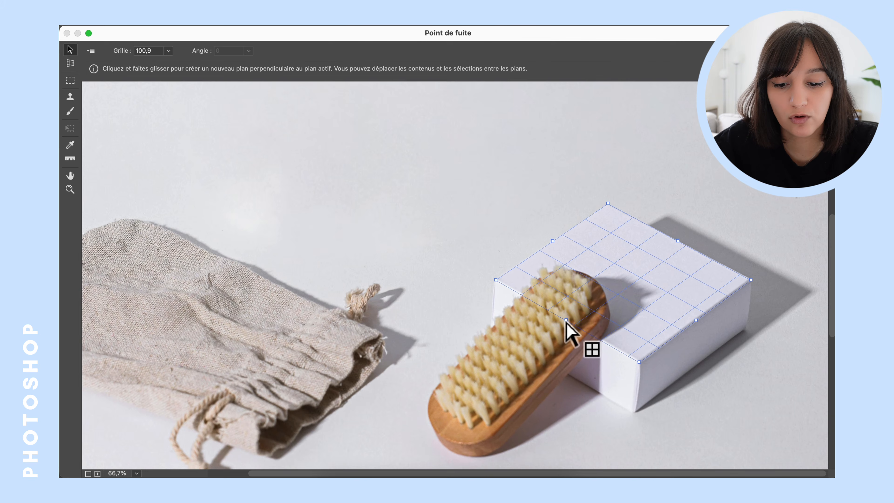
drag(566, 321, 563, 370)
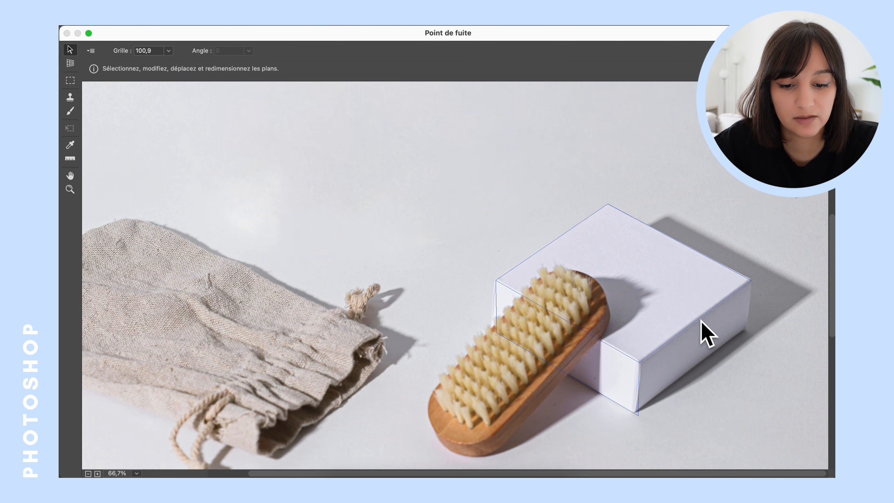
click(700, 319)
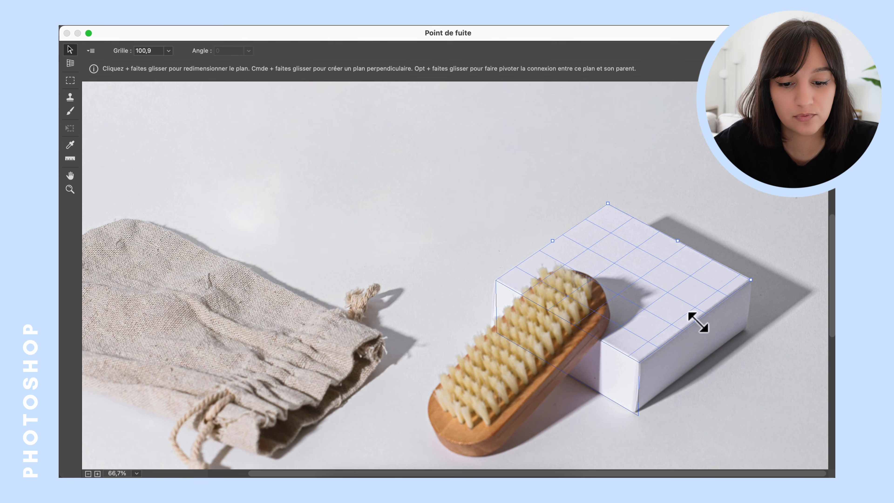
drag(697, 328, 697, 372)
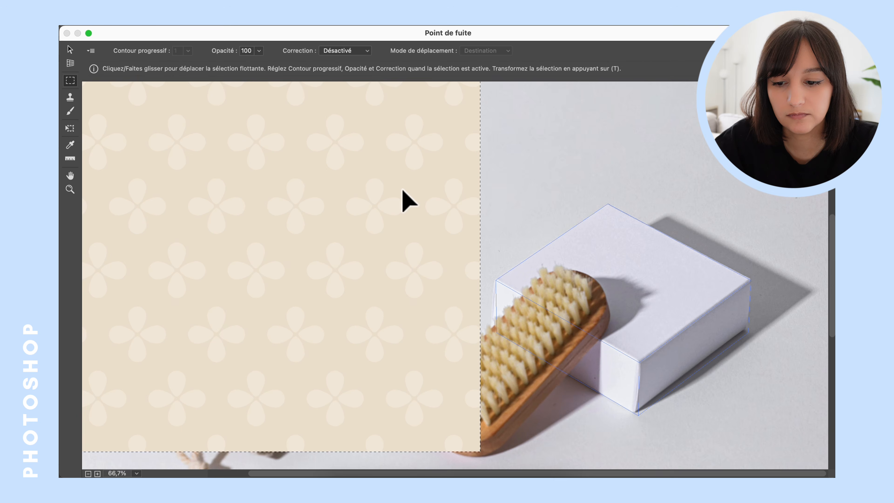
Place the pasted floral pattern on the box's planes, apply the filter, and set Calque 1's blend mode to Produit
drag(598, 328, 612, 340)
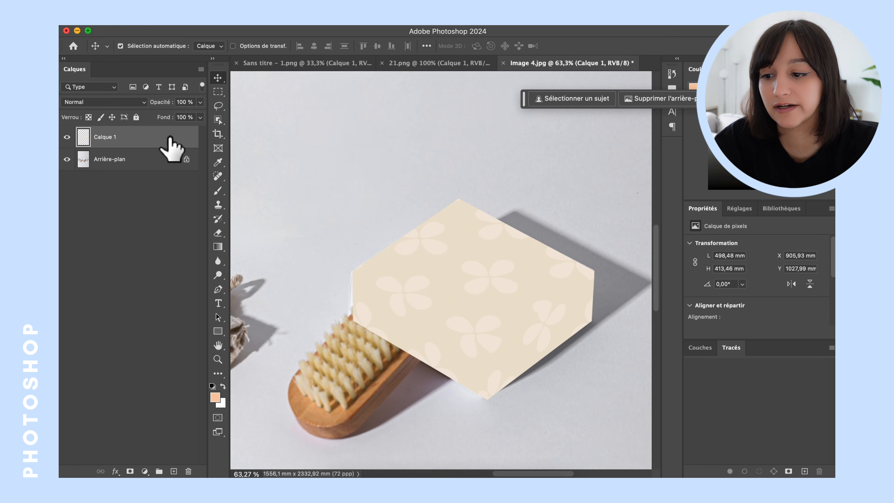
click(129, 102)
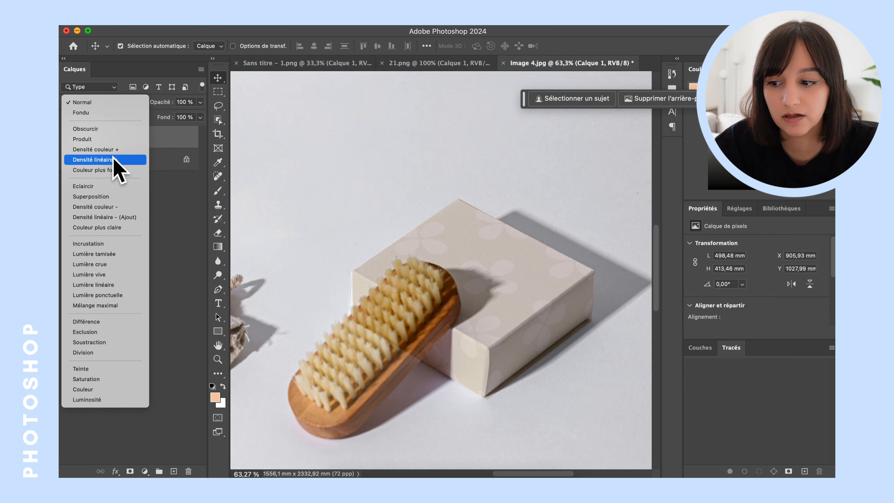
click(107, 141)
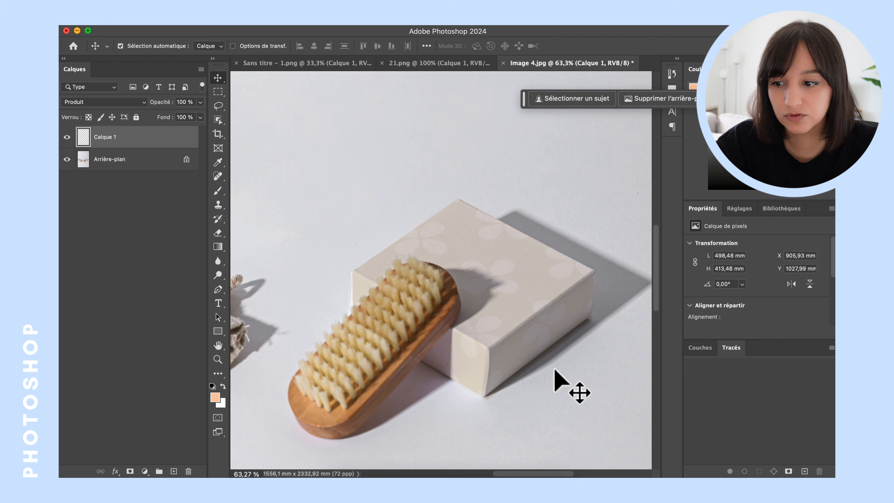
Lasso the bit of pattern that overhangs the box's lowest corner and delete it
scroll(136, 92, up, 3)
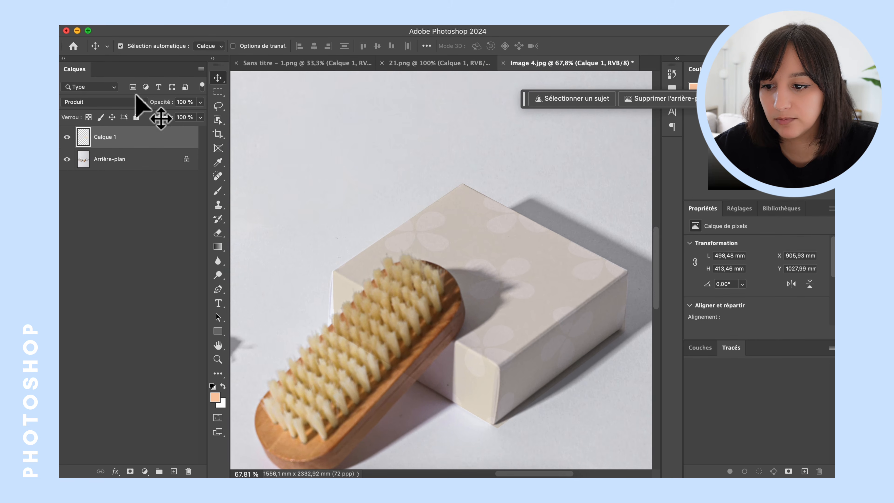
drag(218, 105, 243, 126)
click(482, 433)
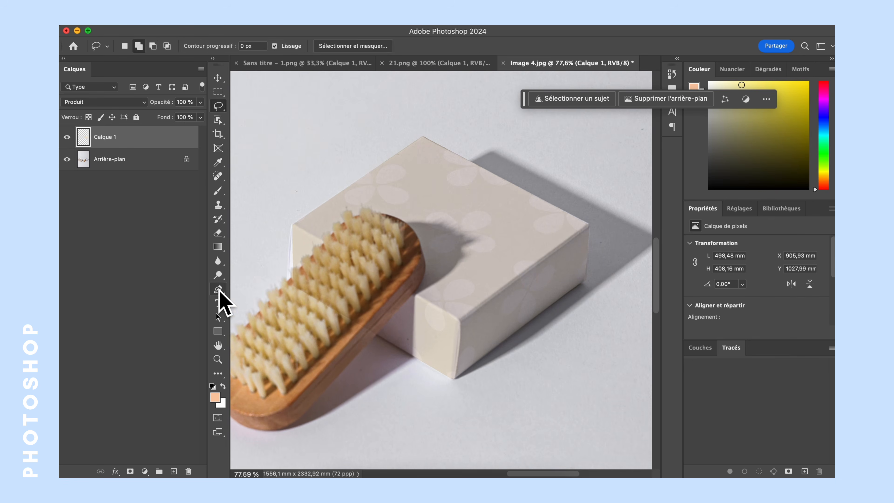
Trace the part of the brush that overlaps the box with a closed Pen path, following the wooden edge and bristles
click(218, 289)
click(424, 274)
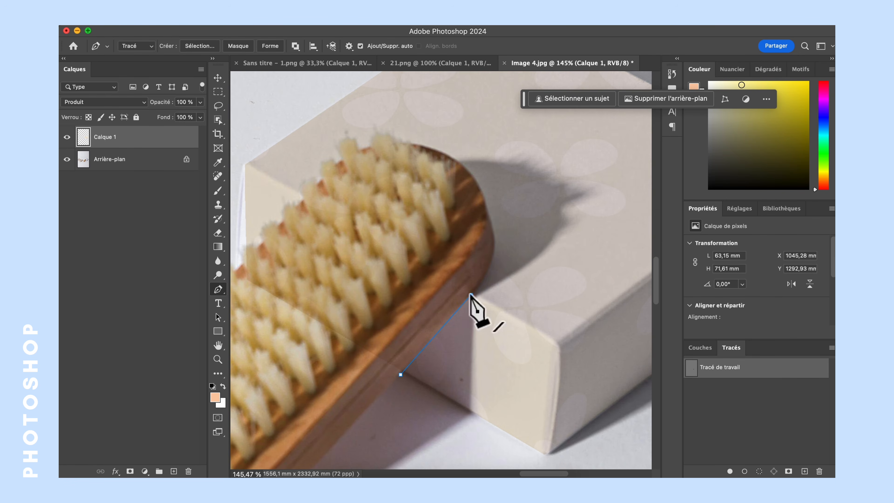
drag(495, 236, 489, 207)
click(480, 187)
drag(414, 146, 373, 144)
click(400, 141)
click(377, 129)
click(361, 149)
click(347, 136)
click(336, 146)
click(322, 177)
click(280, 244)
click(401, 374)
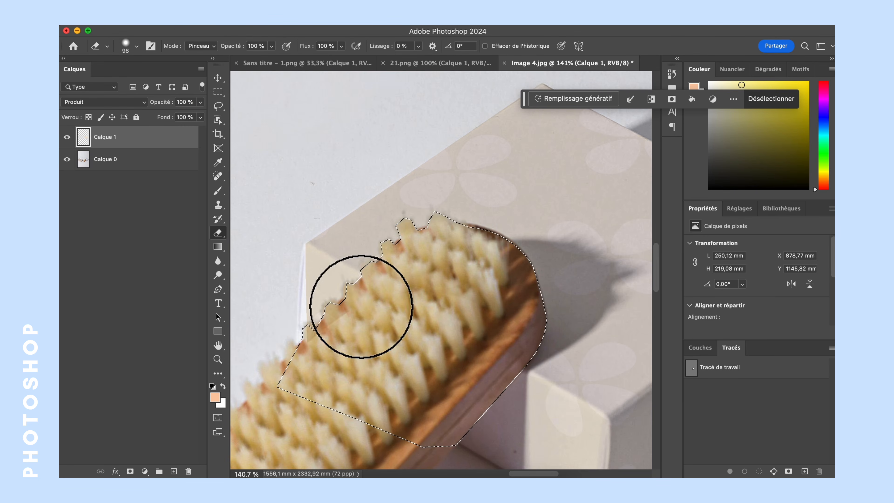
Erase the pattern covering the brush within the selection made from the path, and clear the selection
drag(361, 307, 453, 424)
key(super+d)
scroll(443, 387, down, 10)
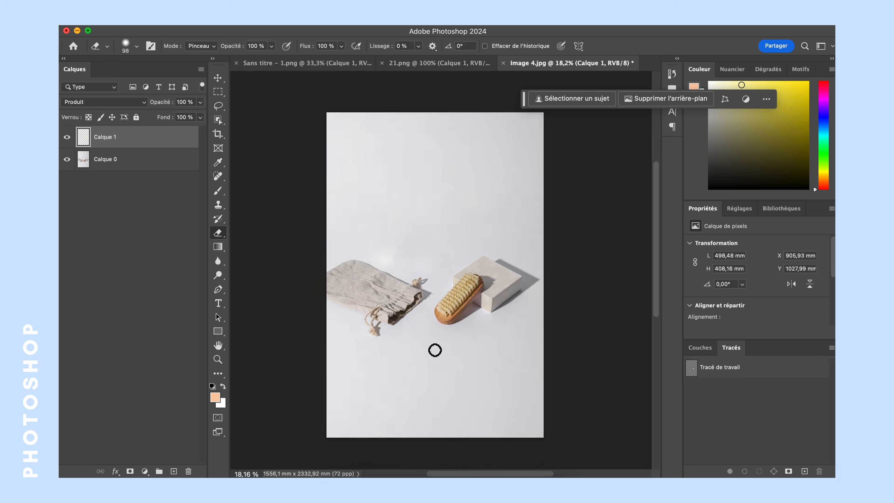
scroll(438, 351, up, 5)
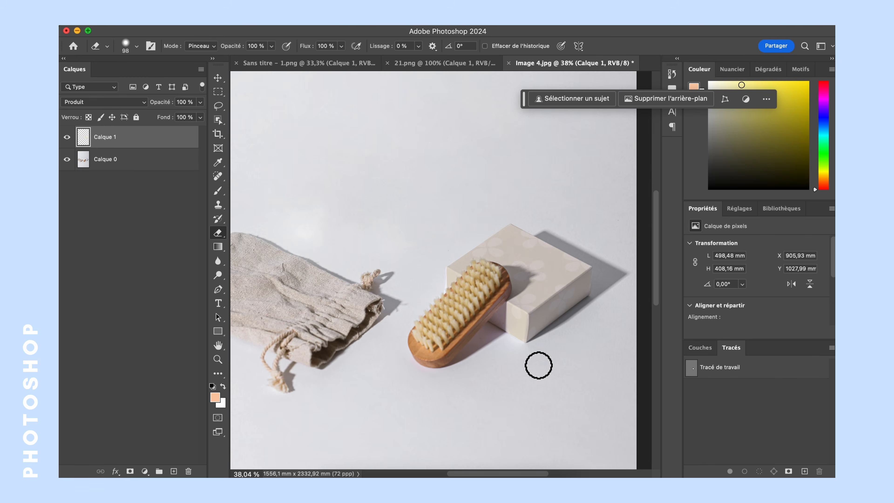